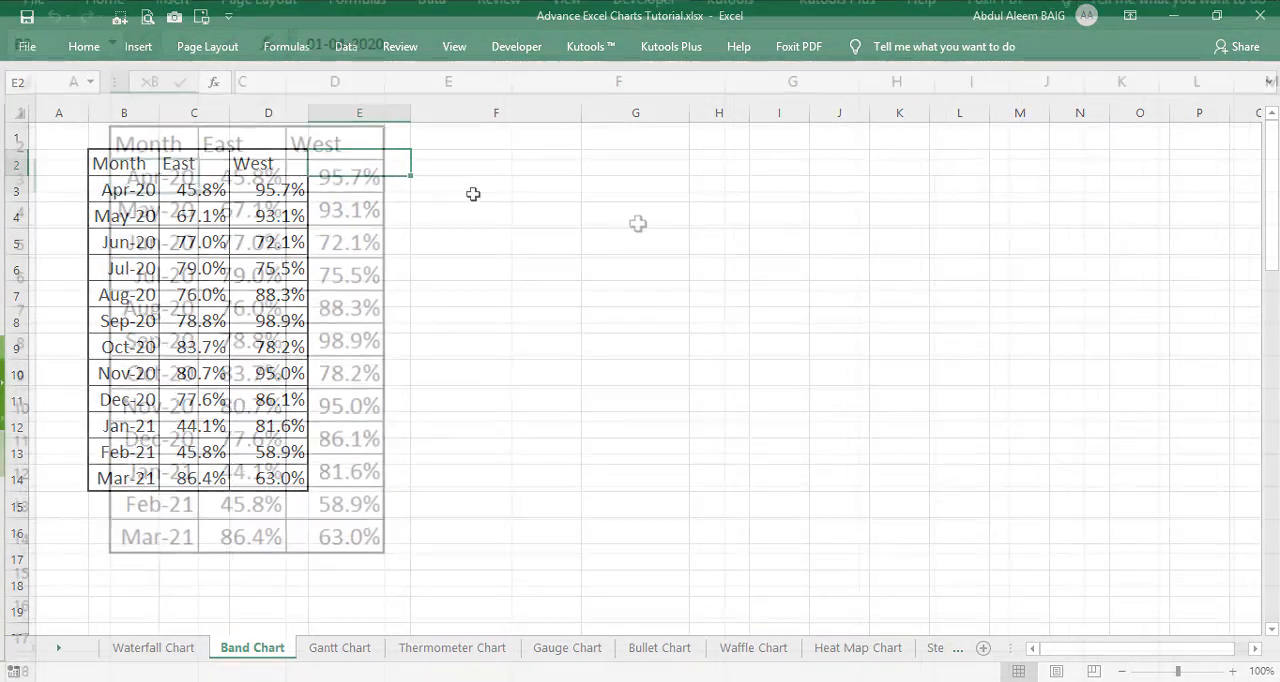
# Step: Review the table of monthly East and West percentages, including the formatting of the month dates in B3:B14
pyautogui.click(405, 161)
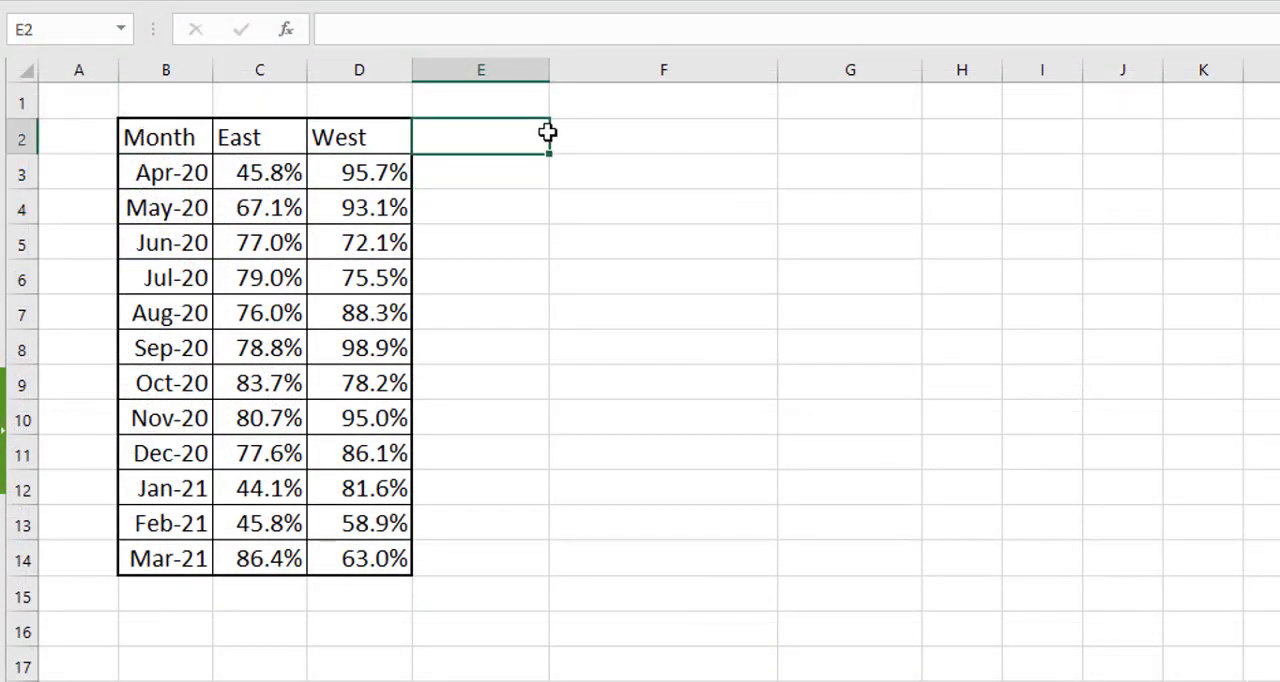
pyautogui.click(593, 172)
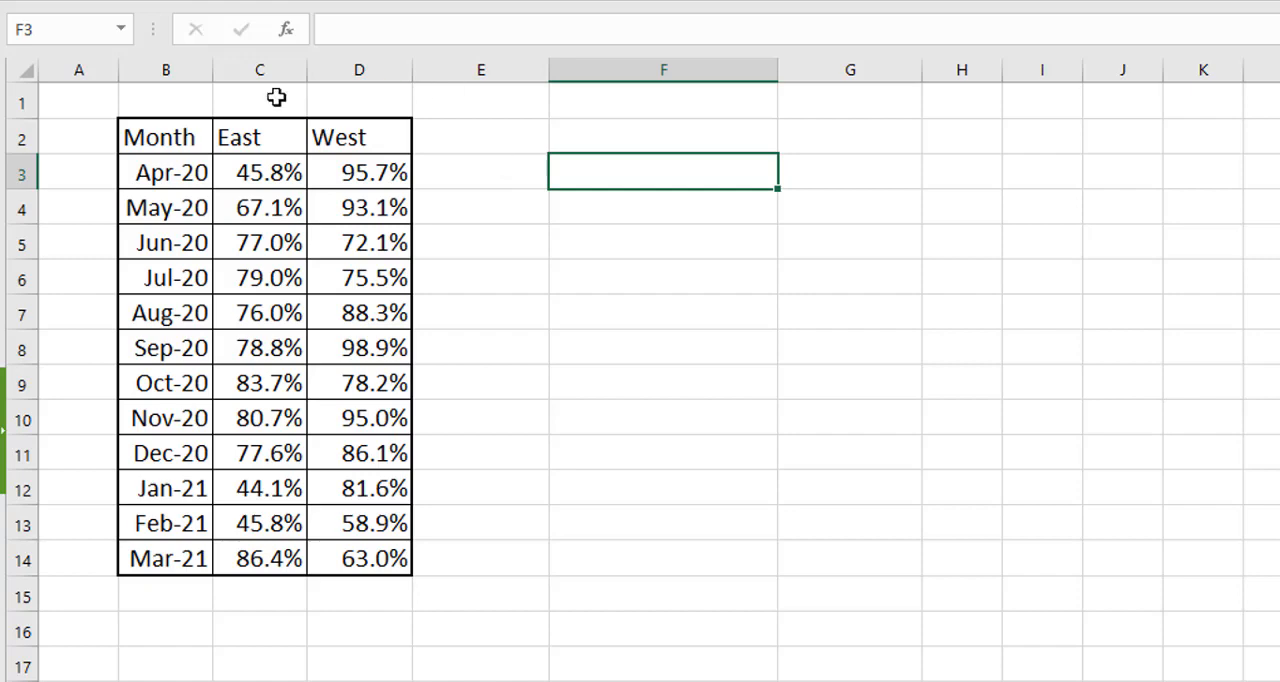
pyautogui.click(258, 126)
pyautogui.click(348, 126)
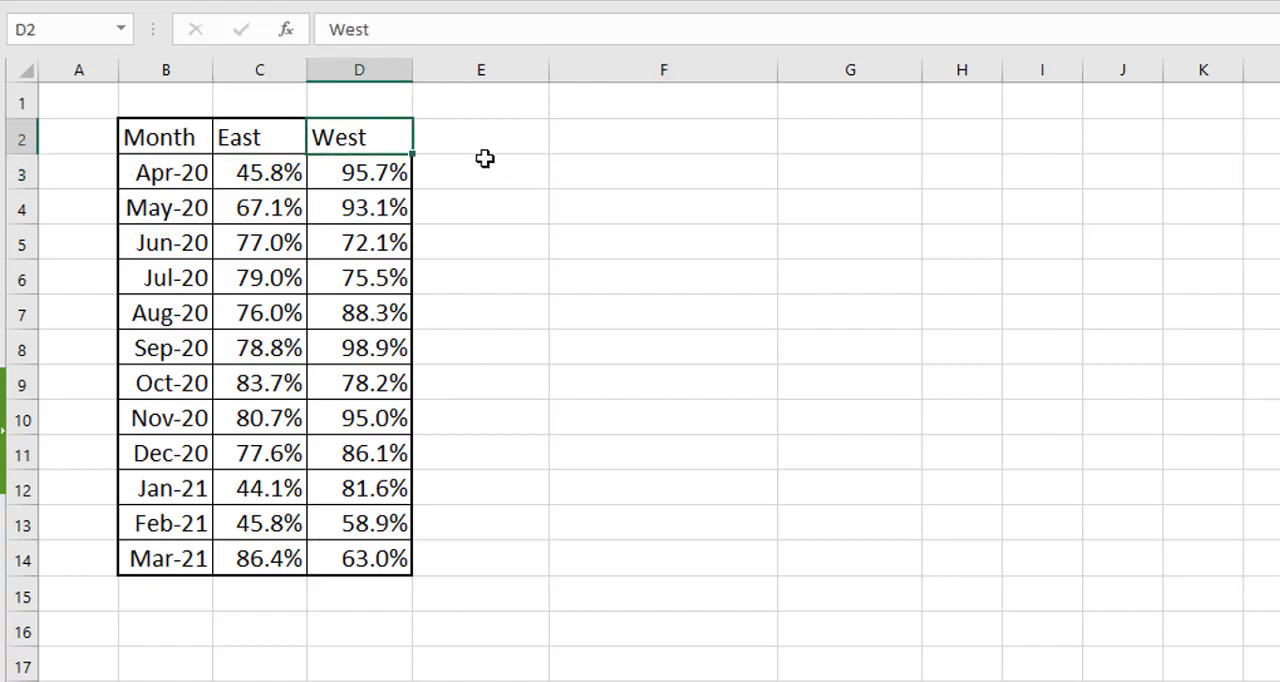
pyautogui.click(484, 160)
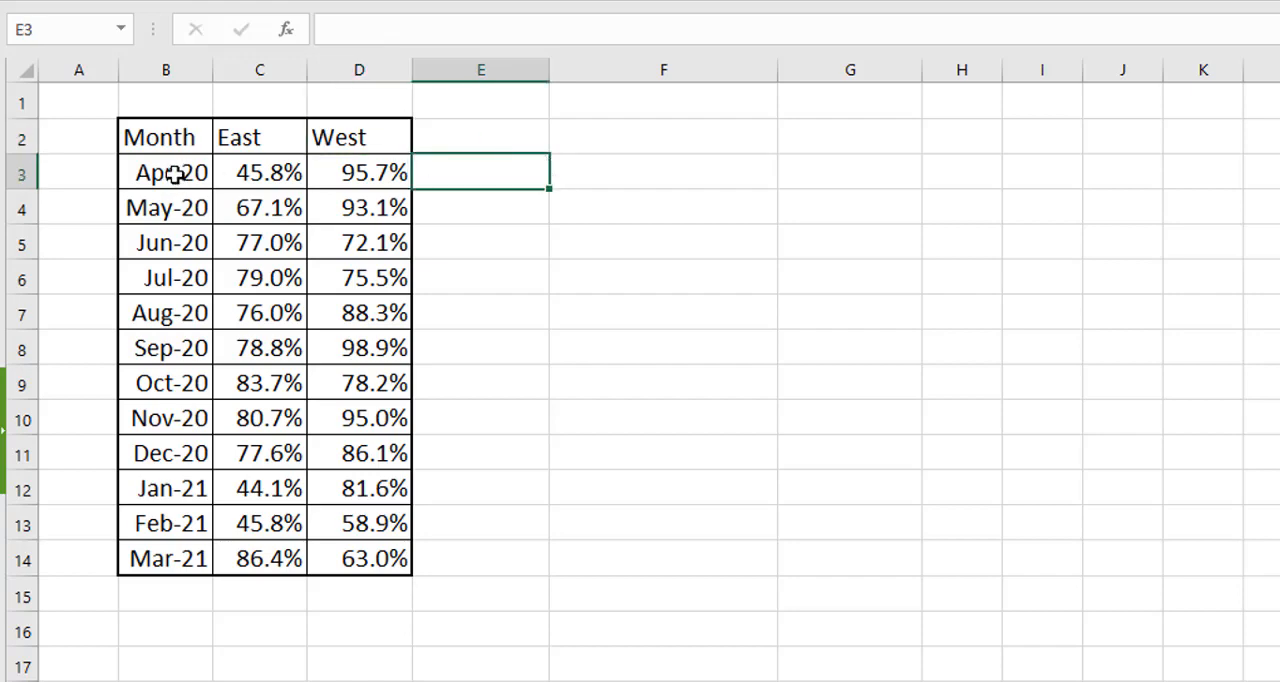
pyautogui.moveTo(176, 172); pyautogui.dragTo(181, 561)
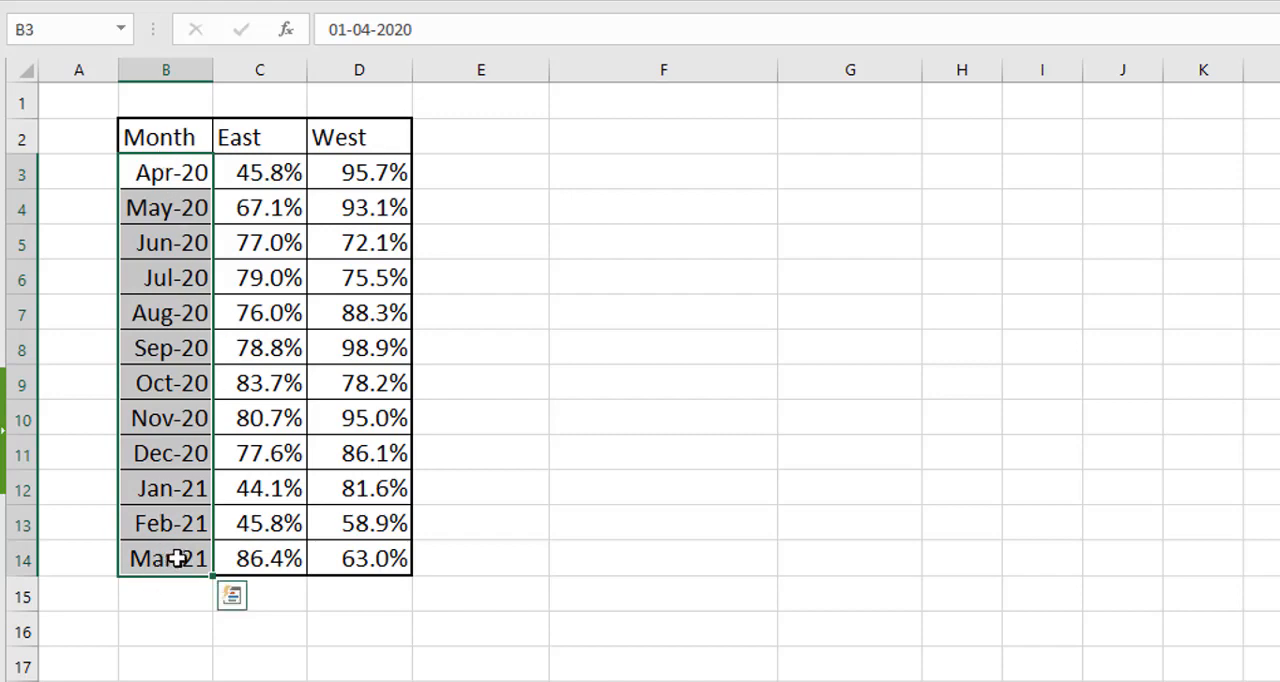
pyautogui.hotkey('ctrl', '1')
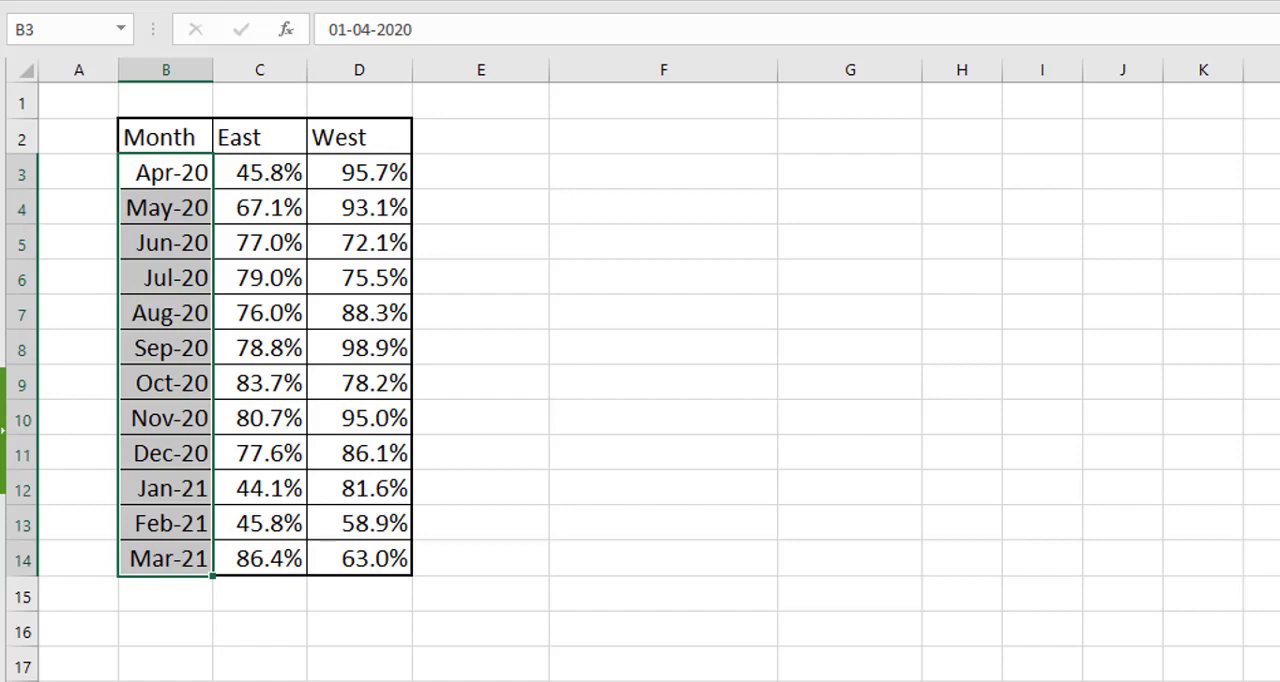
pyautogui.click(511, 210)
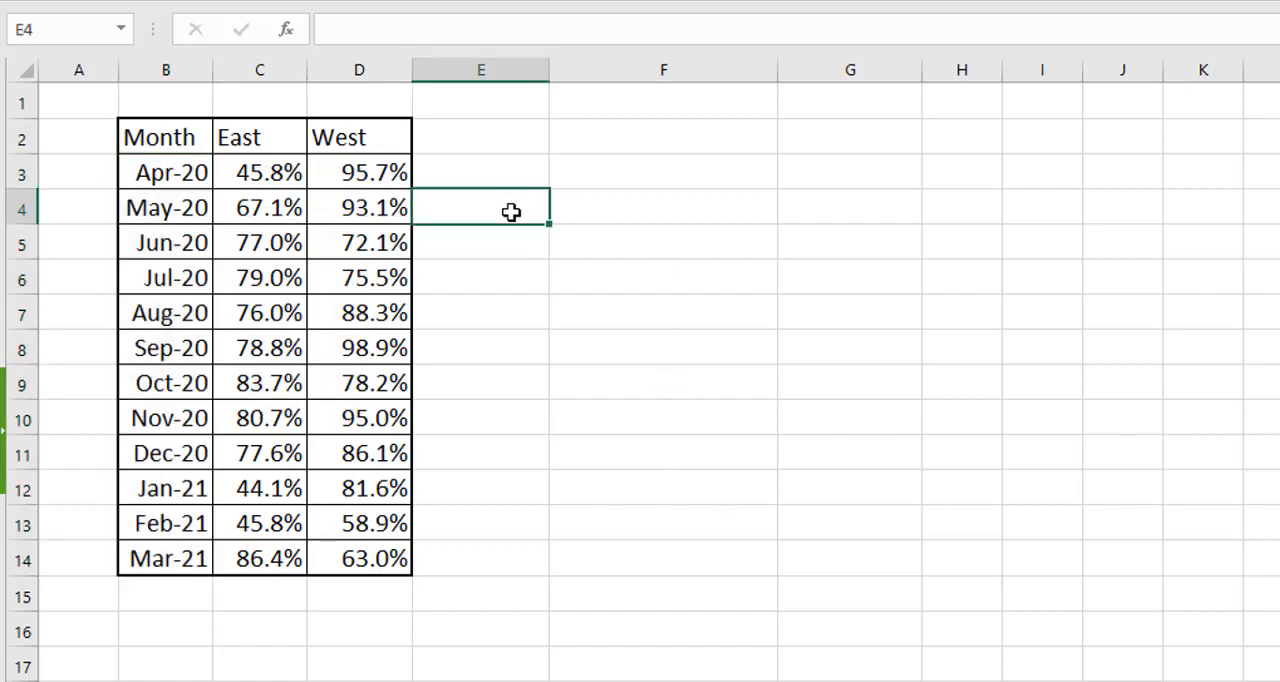
pyautogui.click(506, 138)
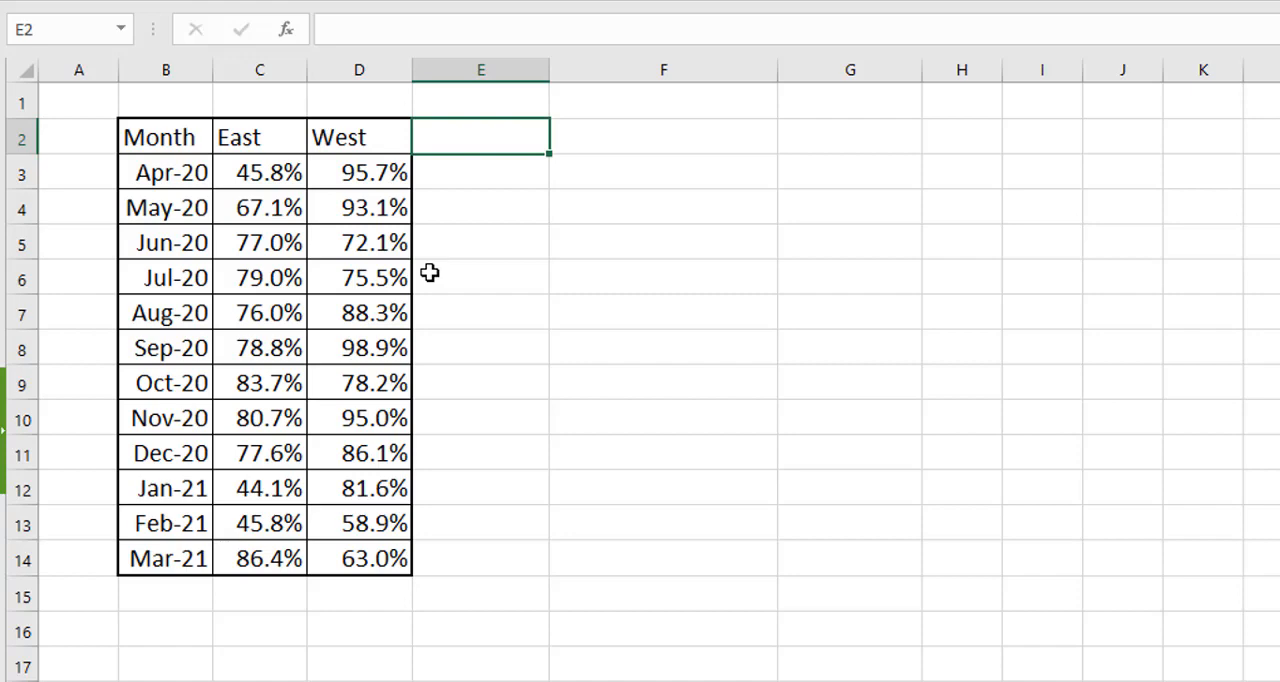
# Step: Examine the Low (<50%), Medium (50%-80%) and High (>80%) band columns added beside the East and West data
pyautogui.moveTo(470, 144); pyautogui.dragTo(849, 143)
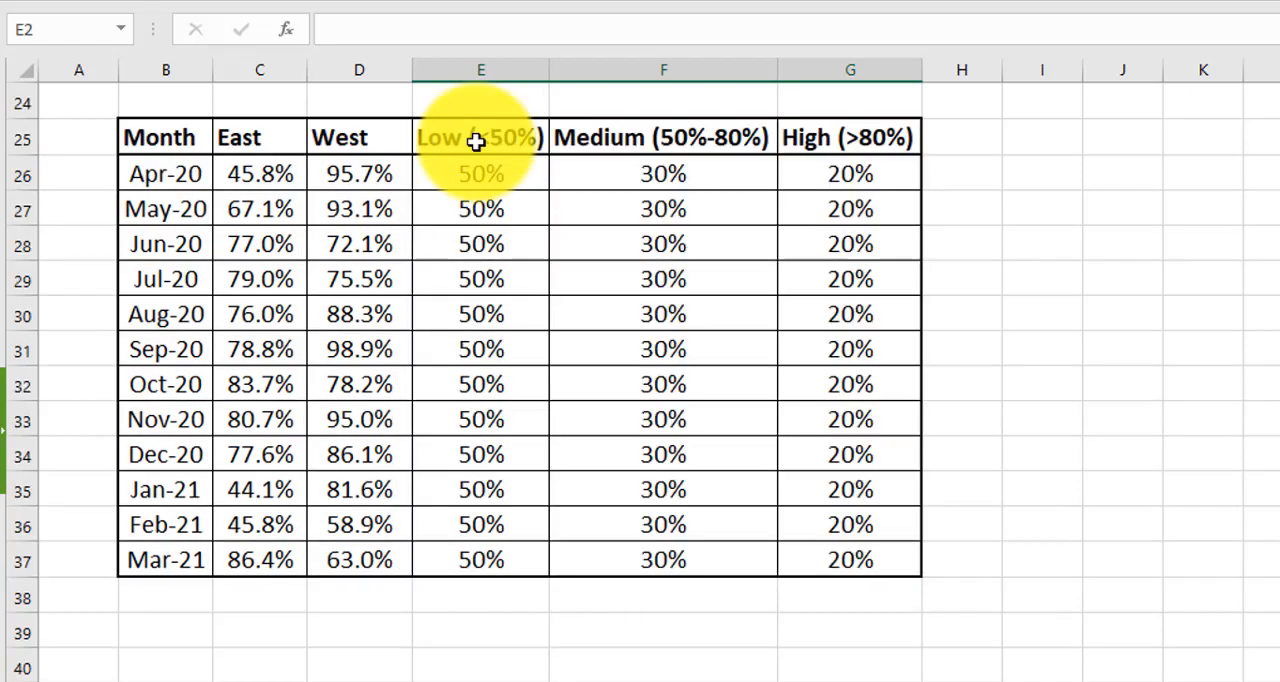
pyautogui.click(478, 173)
pyautogui.click(462, 141)
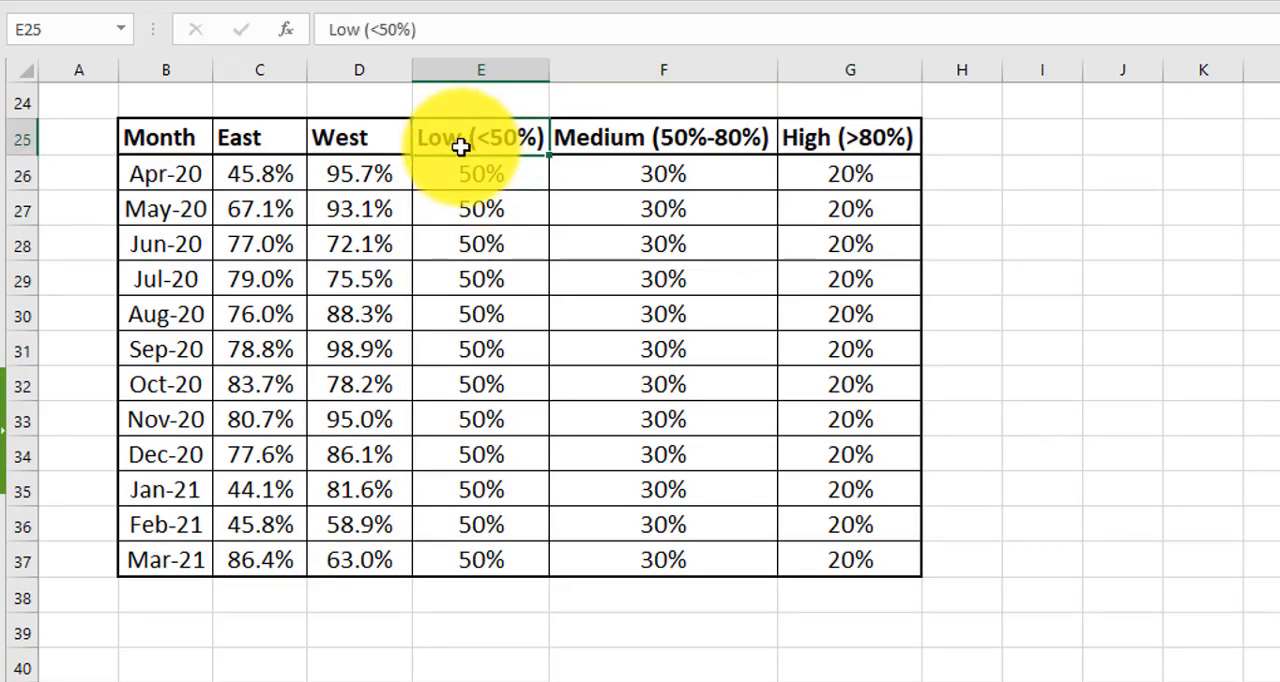
pyautogui.click(692, 147)
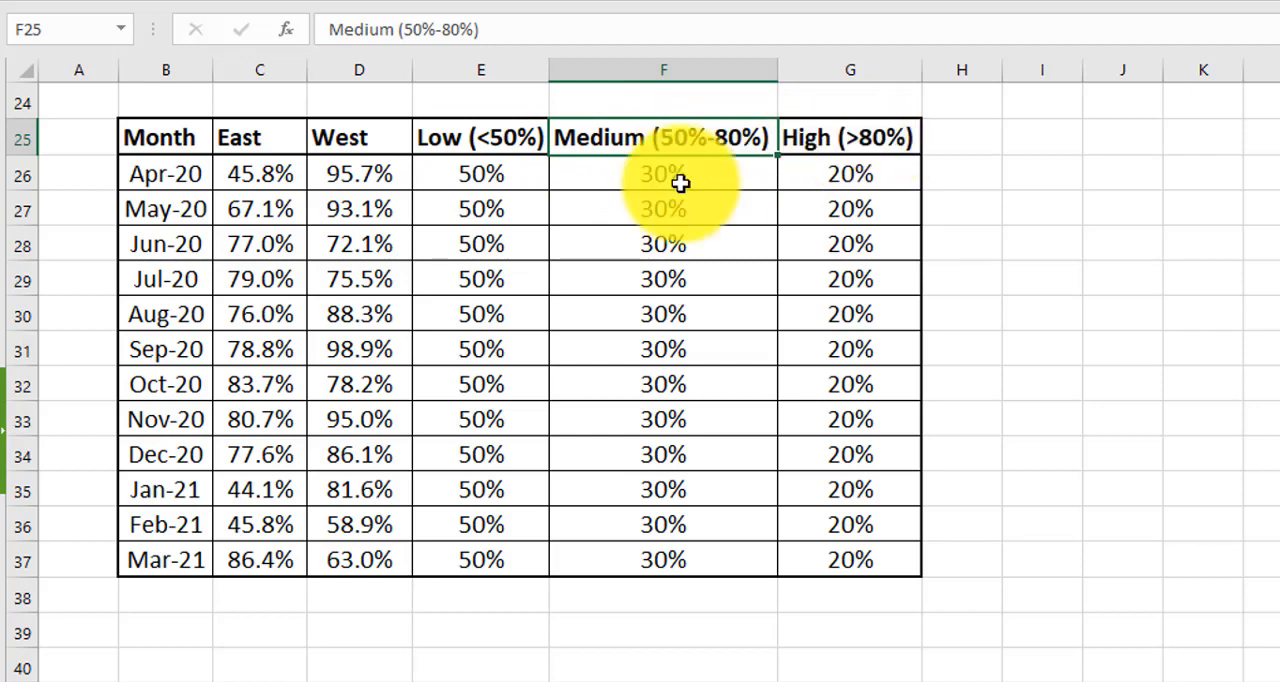
pyautogui.click(489, 177)
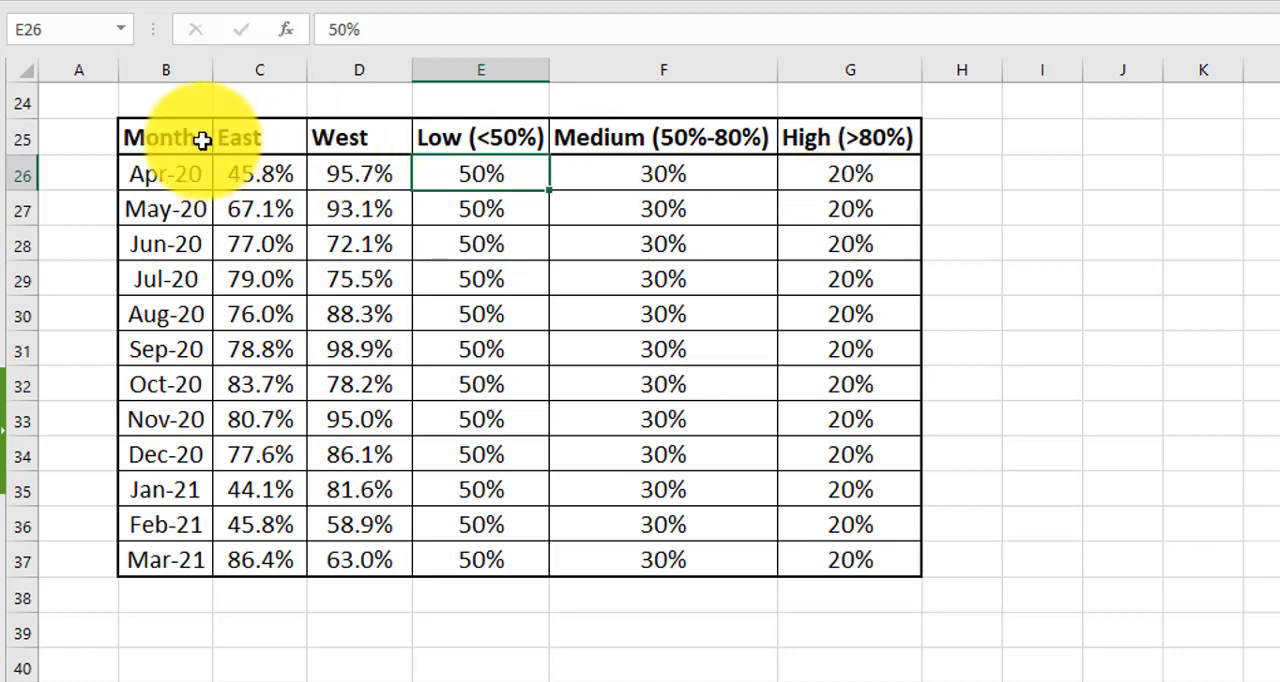
# Step: Start a custom combo chart from B25:G37 and set the East and West series to Line with Markers
pyautogui.moveTo(195, 138); pyautogui.dragTo(801, 549)
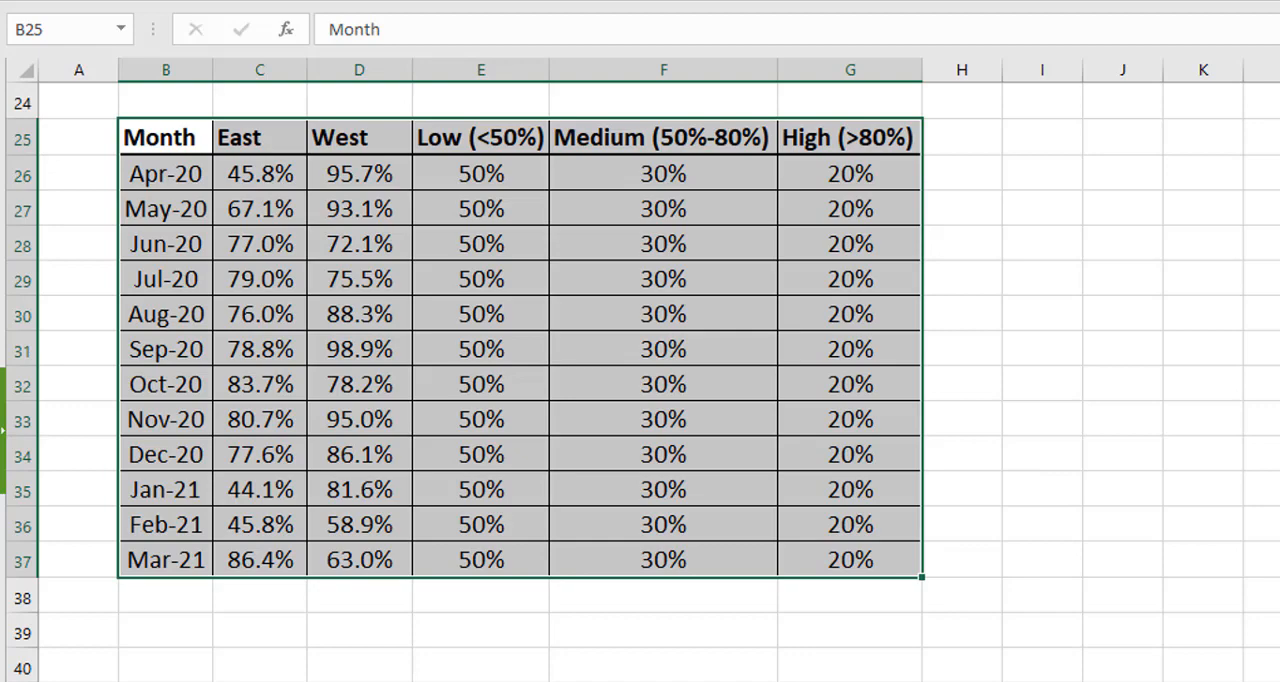
pyautogui.click(195, 4)
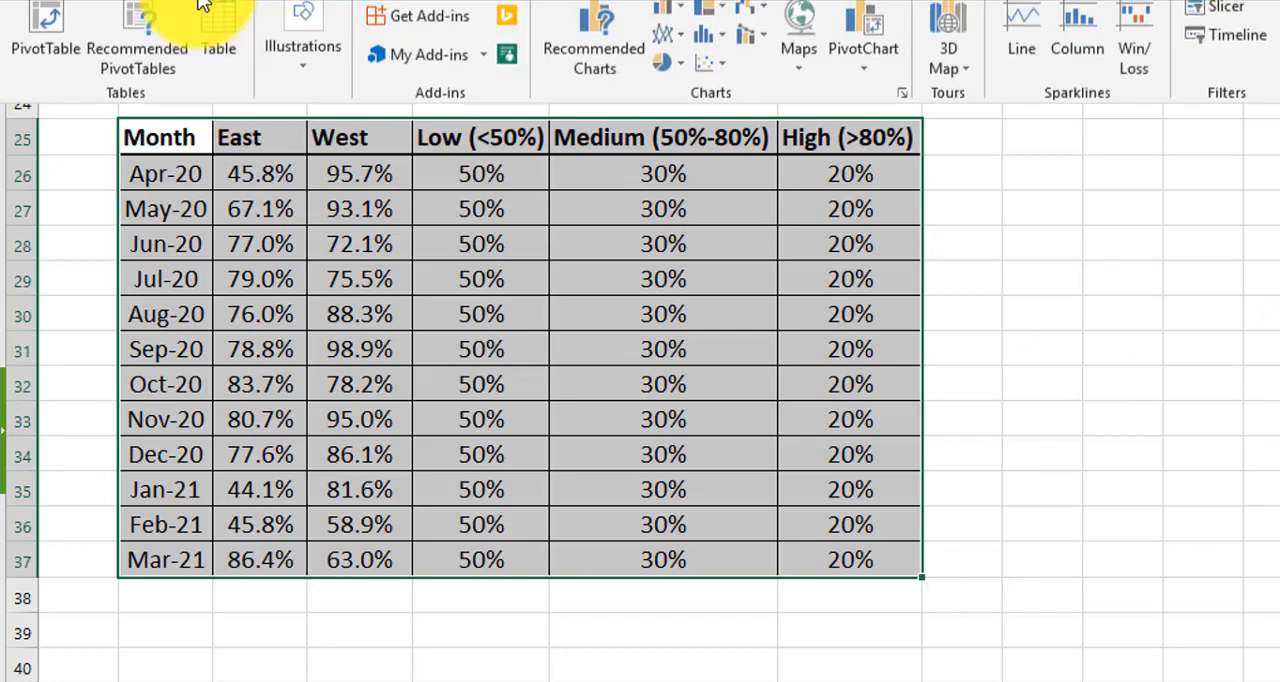
pyautogui.click(766, 45)
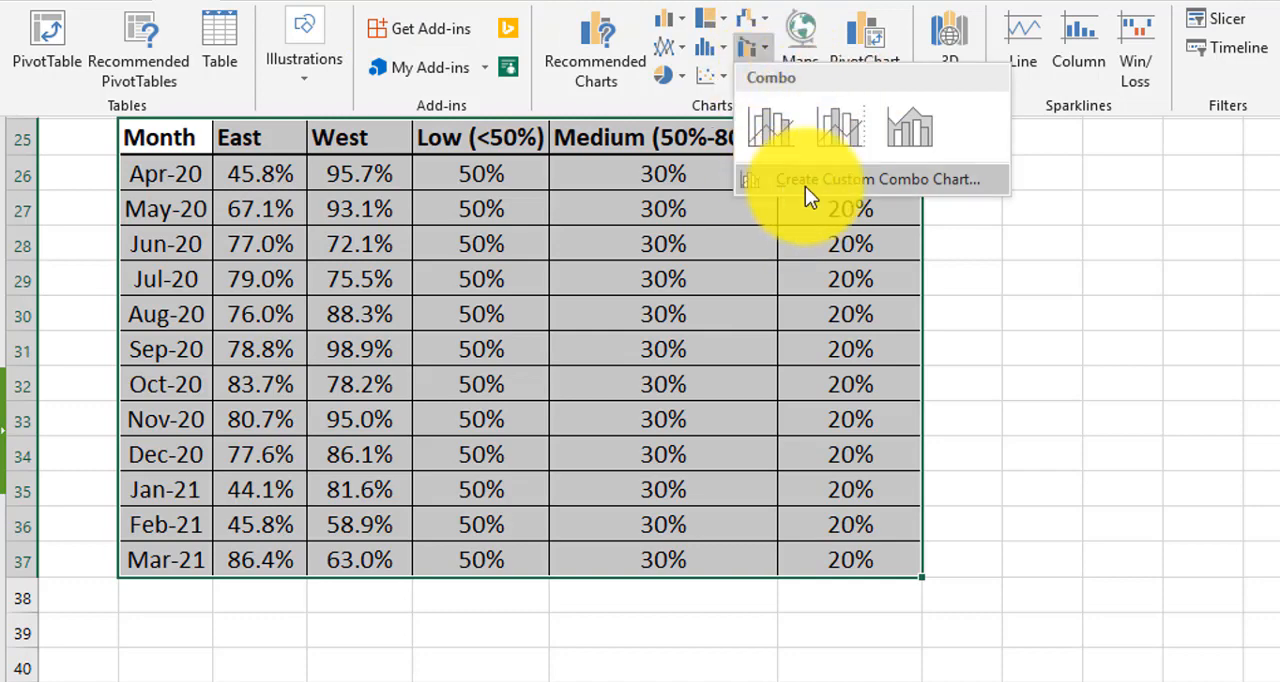
pyautogui.click(953, 181)
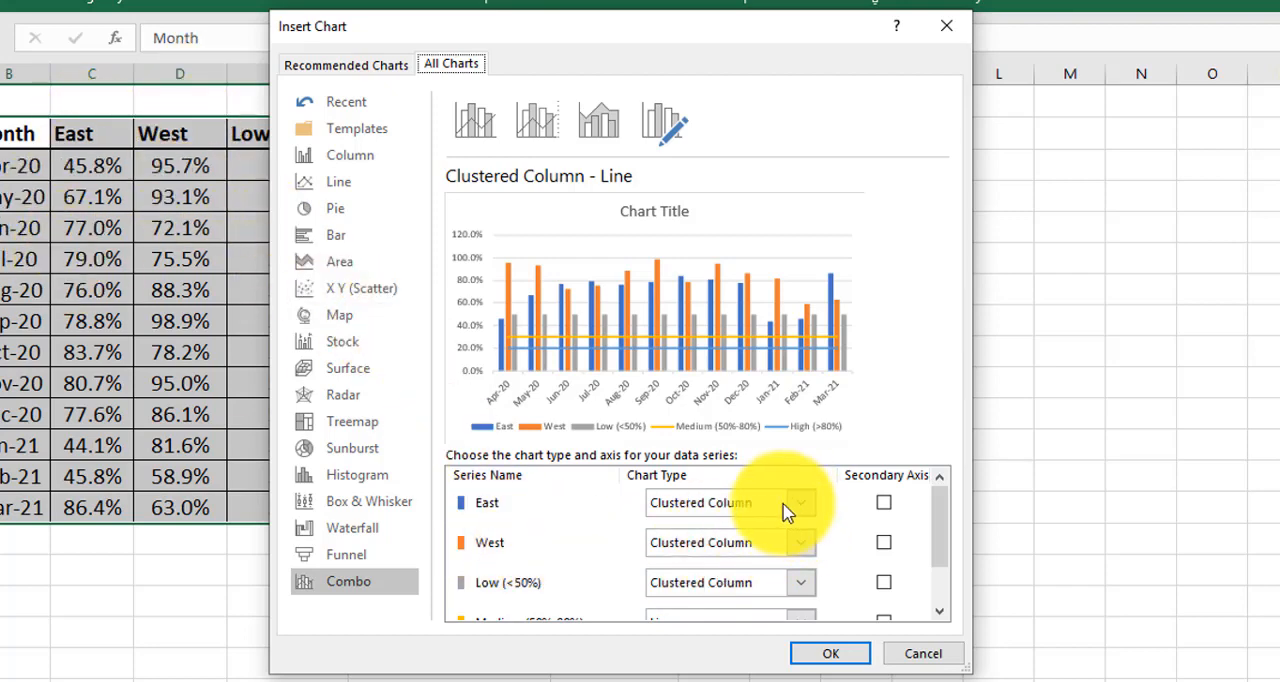
pyautogui.click(695, 513)
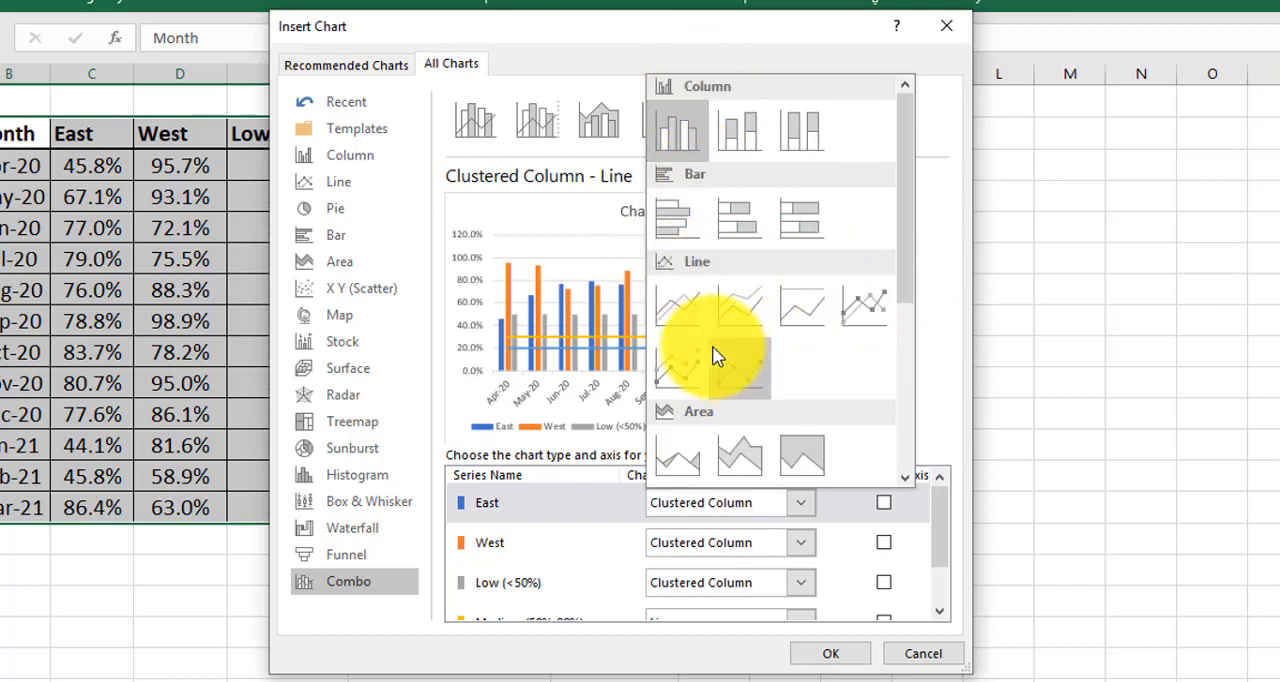
pyautogui.click(866, 325)
pyautogui.click(801, 543)
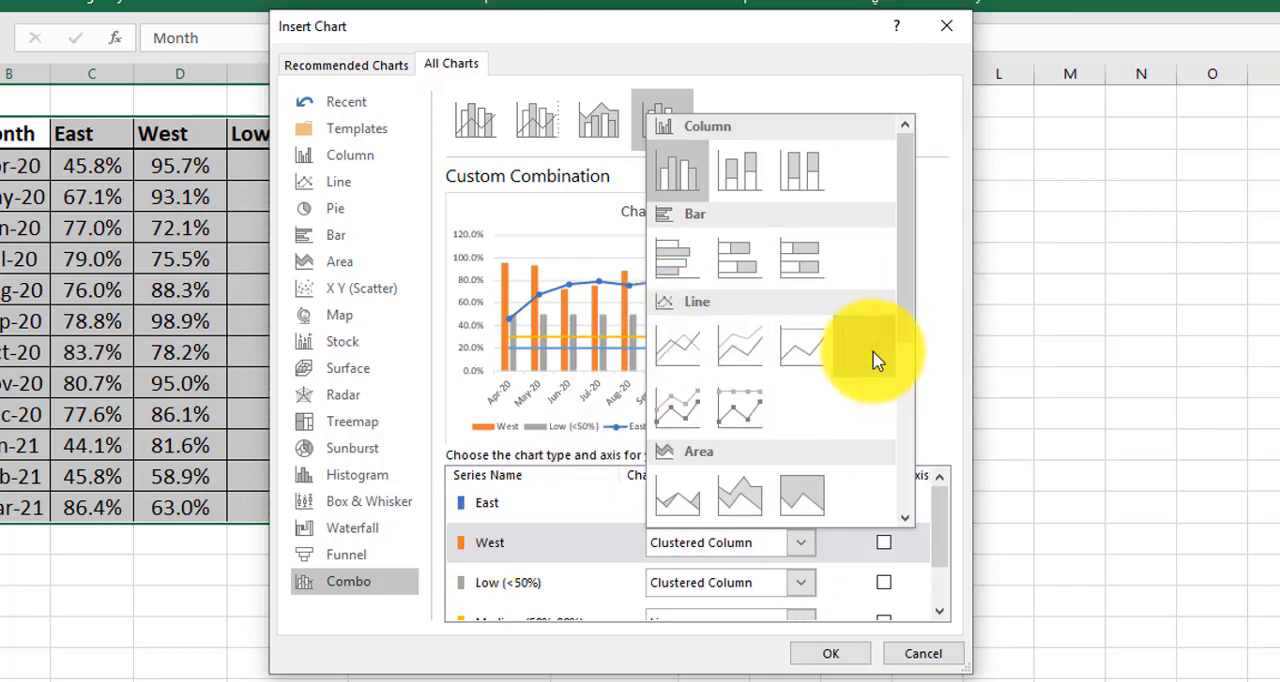
pyautogui.click(873, 360)
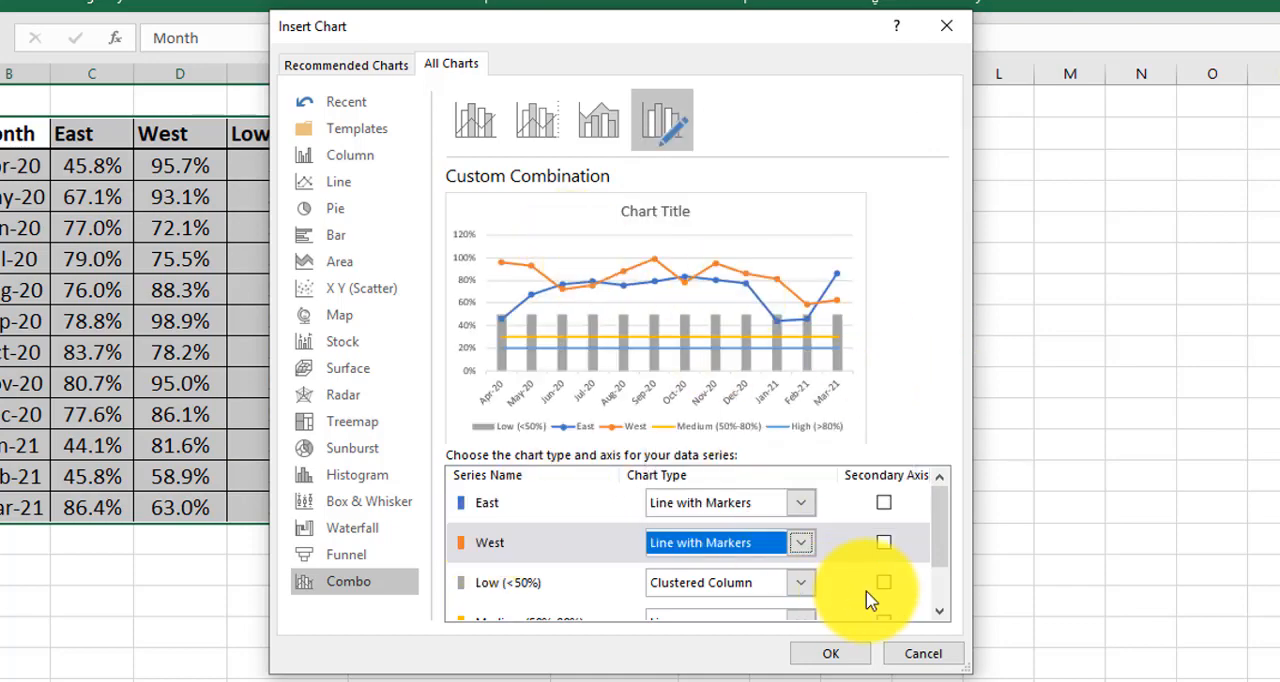
# Step: Set the Low, Medium and High series to Stacked Column and insert the combo chart
pyautogui.scroll(-2, 868, 598)
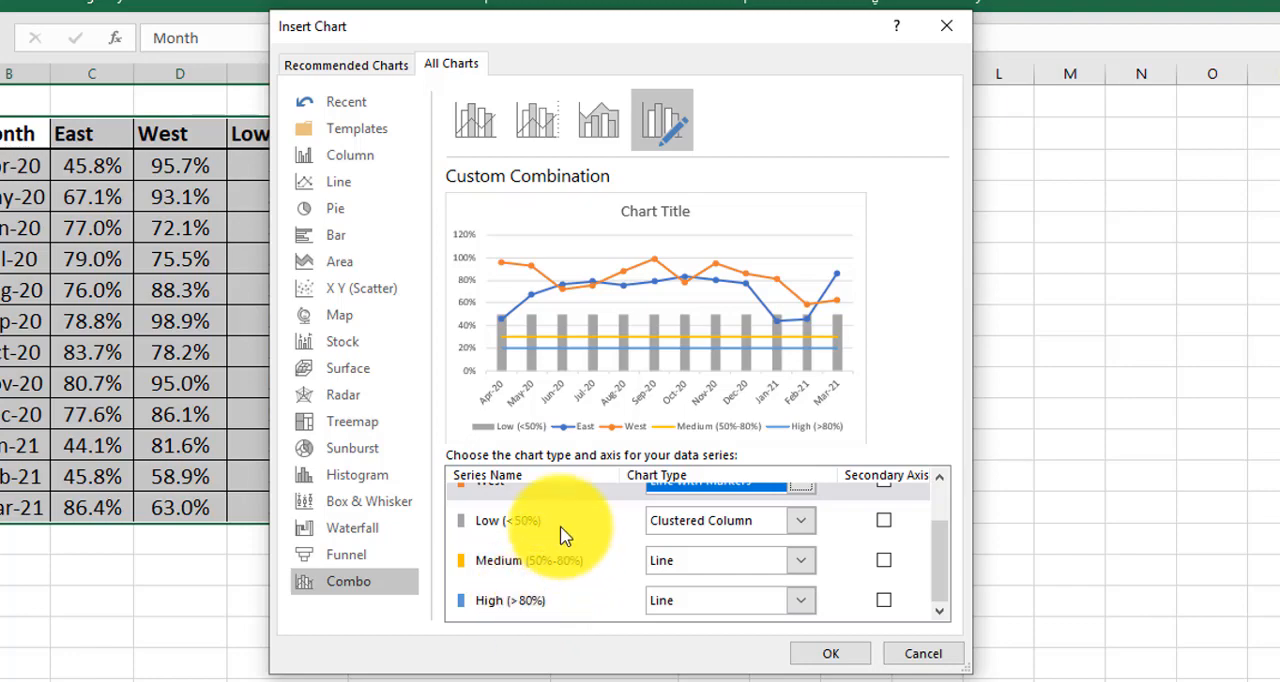
pyautogui.click(804, 526)
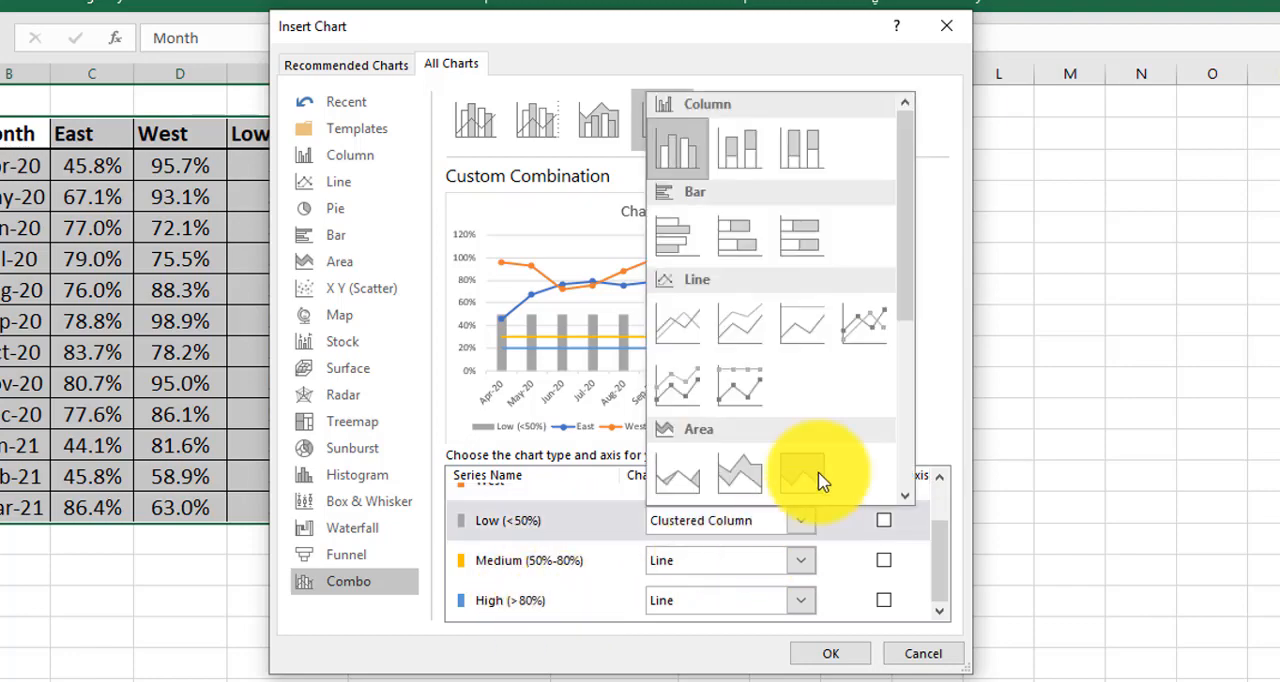
pyautogui.click(751, 157)
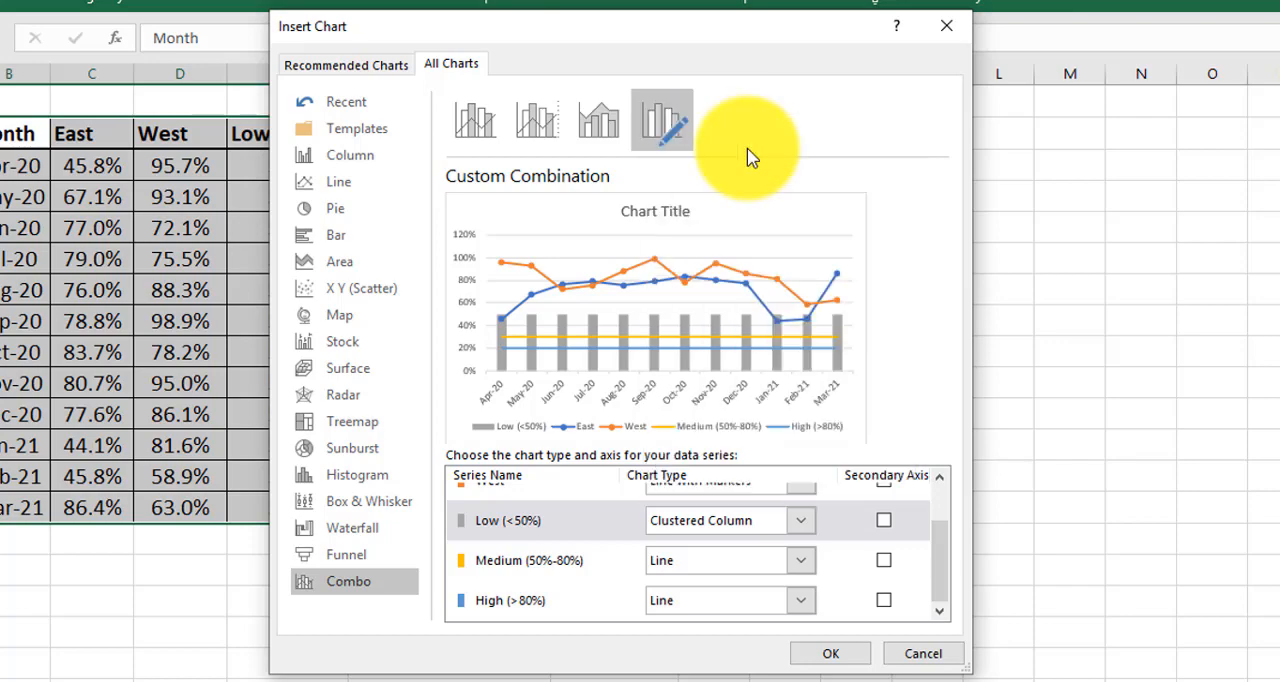
pyautogui.click(804, 562)
pyautogui.click(738, 215)
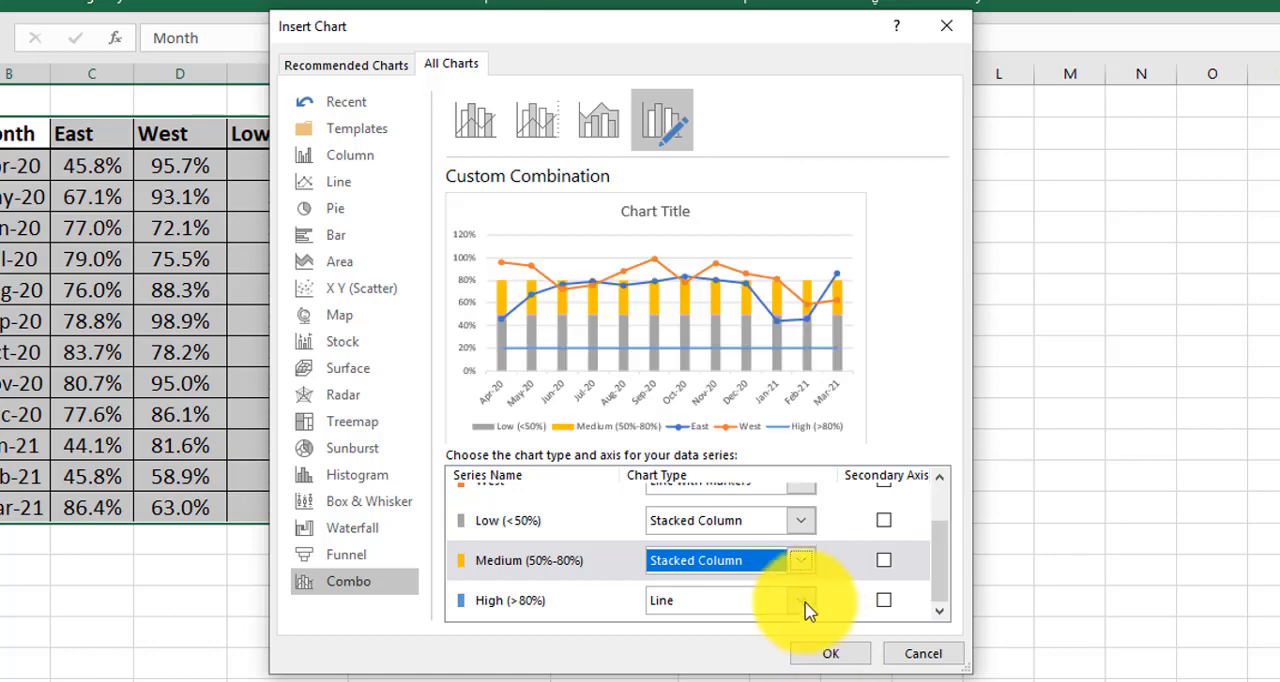
pyautogui.click(800, 598)
pyautogui.click(740, 232)
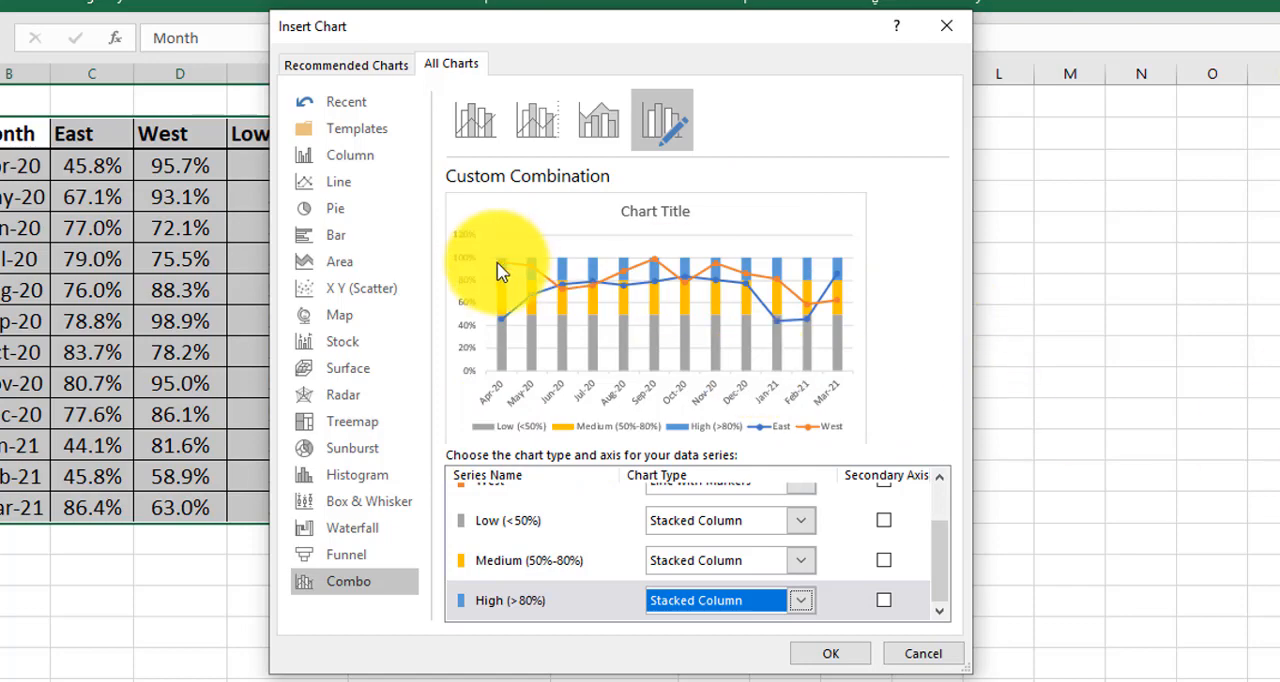
pyautogui.click(855, 653)
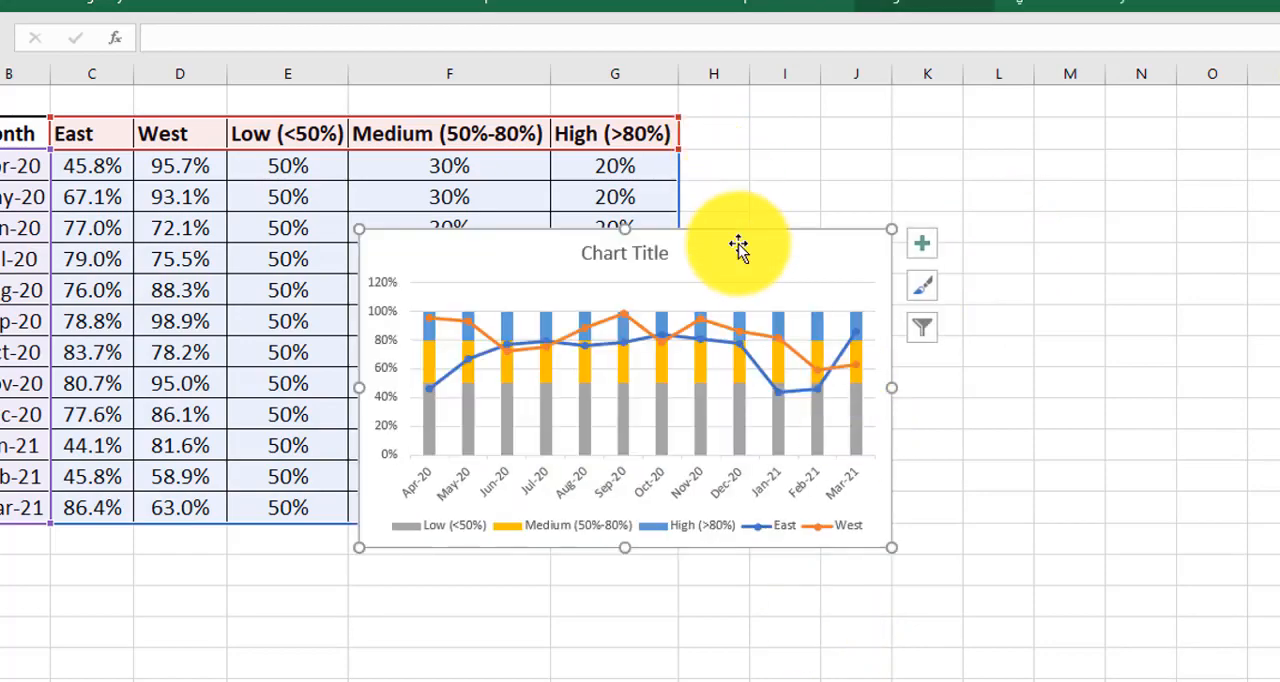
# Step: Move the combo chart into the empty cells beside the data table and enlarge it
pyautogui.moveTo(738, 247); pyautogui.dragTo(1095, 180)
pyautogui.hscroll(7, 669, 214)
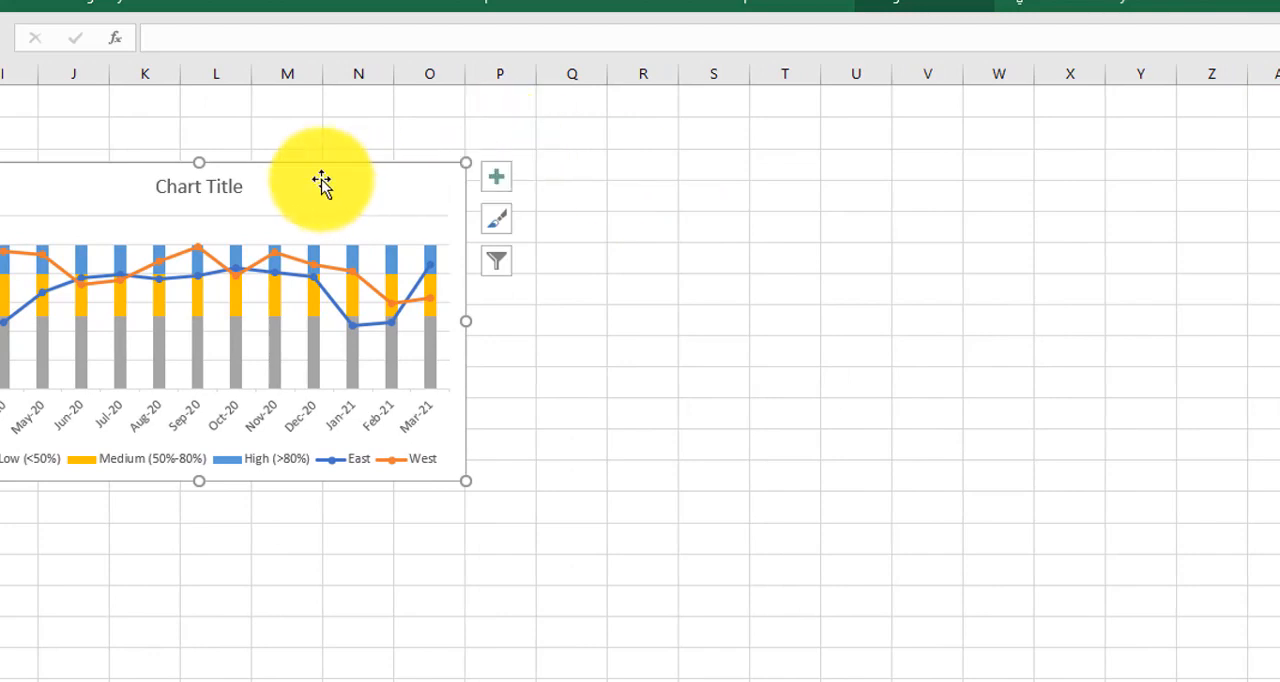
pyautogui.moveTo(323, 183); pyautogui.dragTo(334, 182)
pyautogui.moveTo(476, 480); pyautogui.dragTo(597, 582)
# Step: Set the gap width of the Low (<50%) column series to 0% so the stacked columns form continuous bands
pyautogui.click(650, 355)
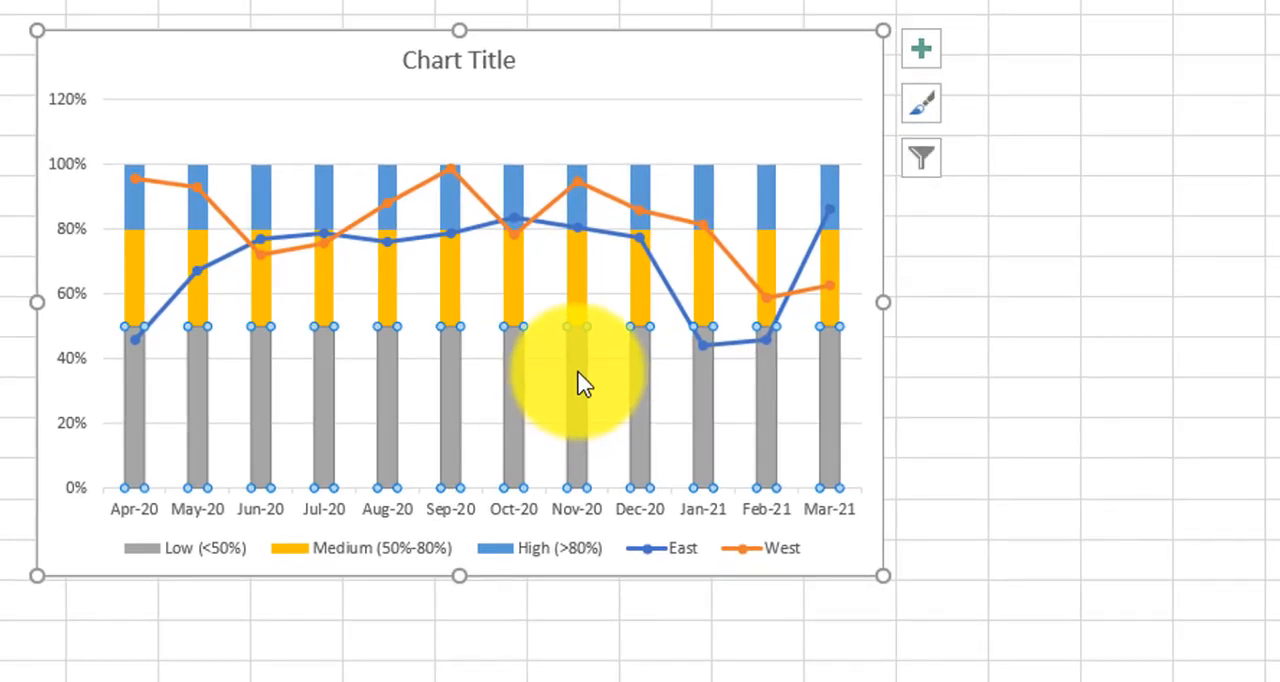
pyautogui.rightClick(585, 385)
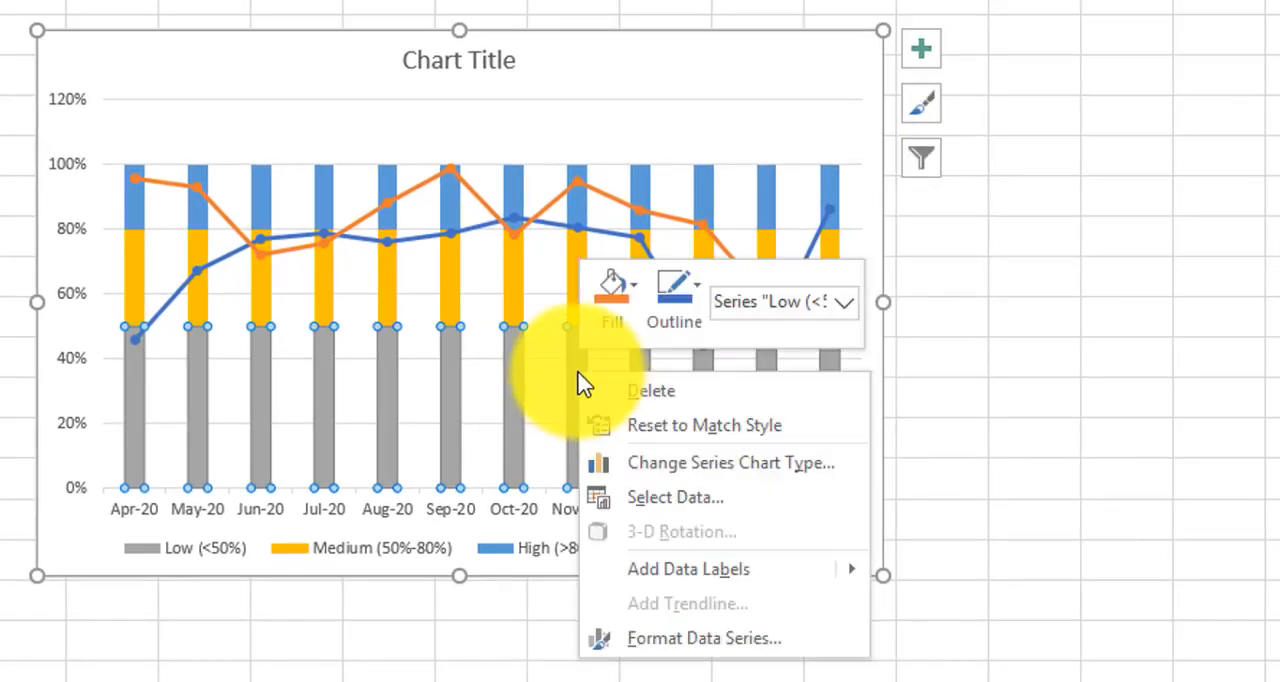
pyautogui.click(644, 635)
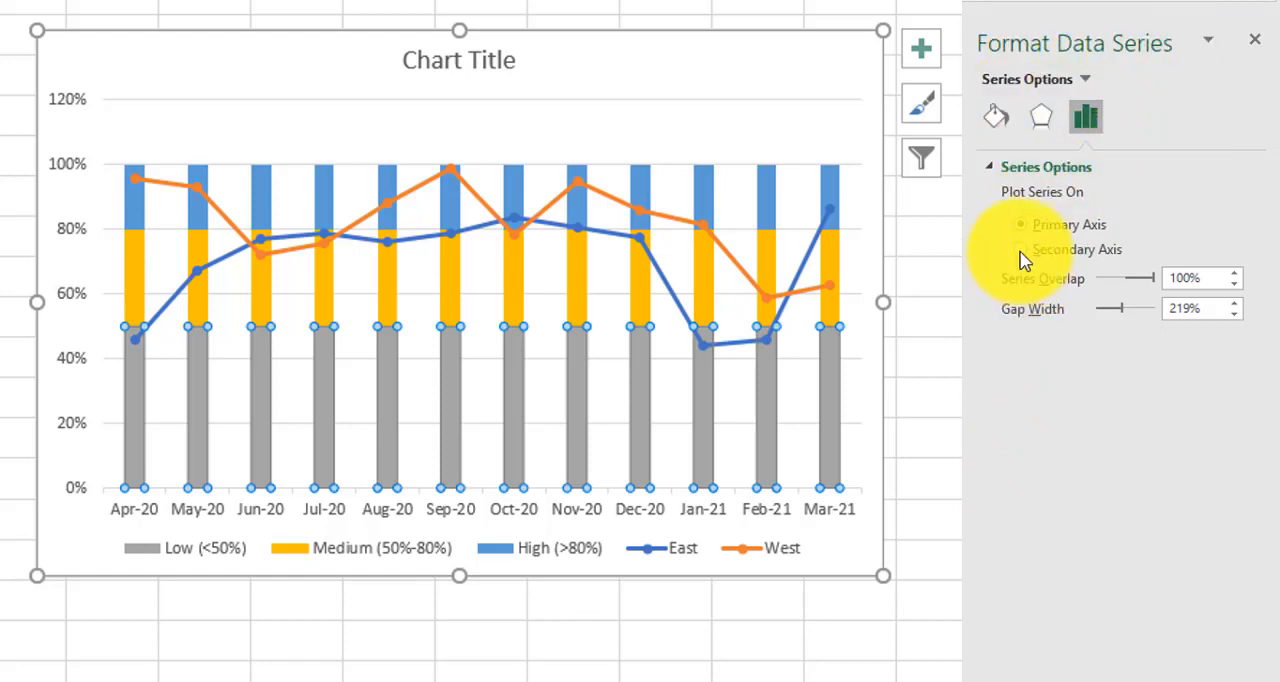
pyautogui.moveTo(1201, 311); pyautogui.dragTo(1101, 322)
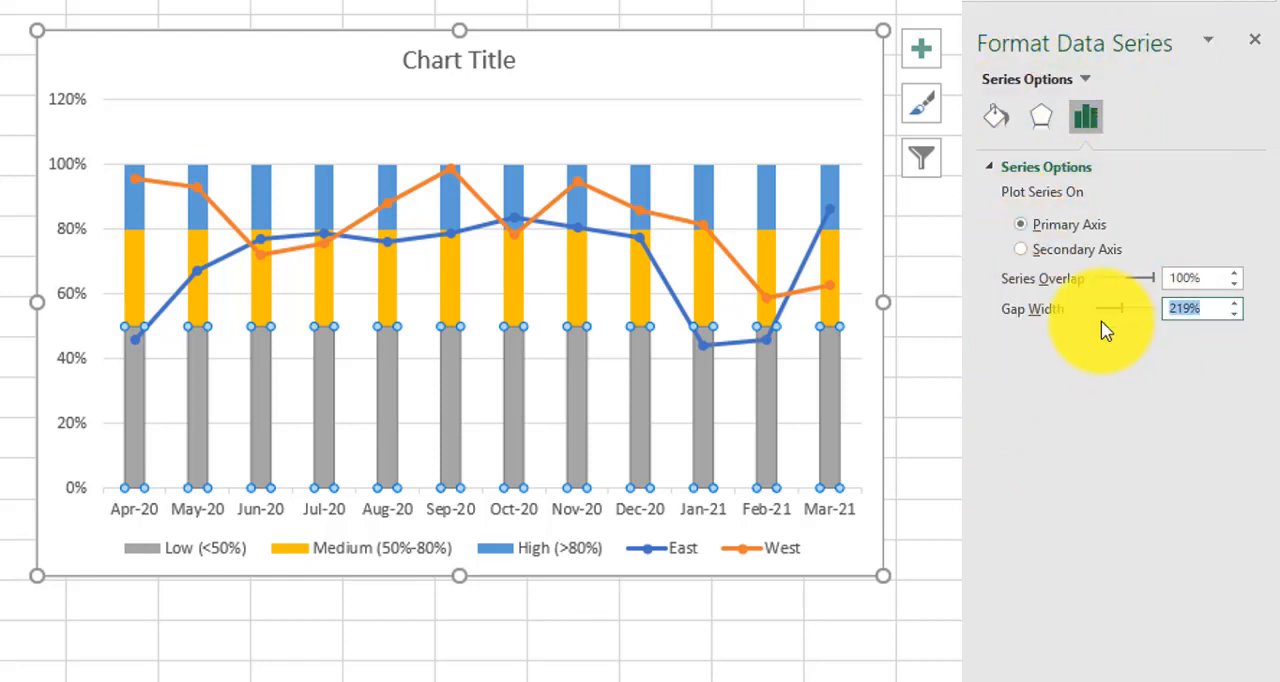
pyautogui.press('Return')
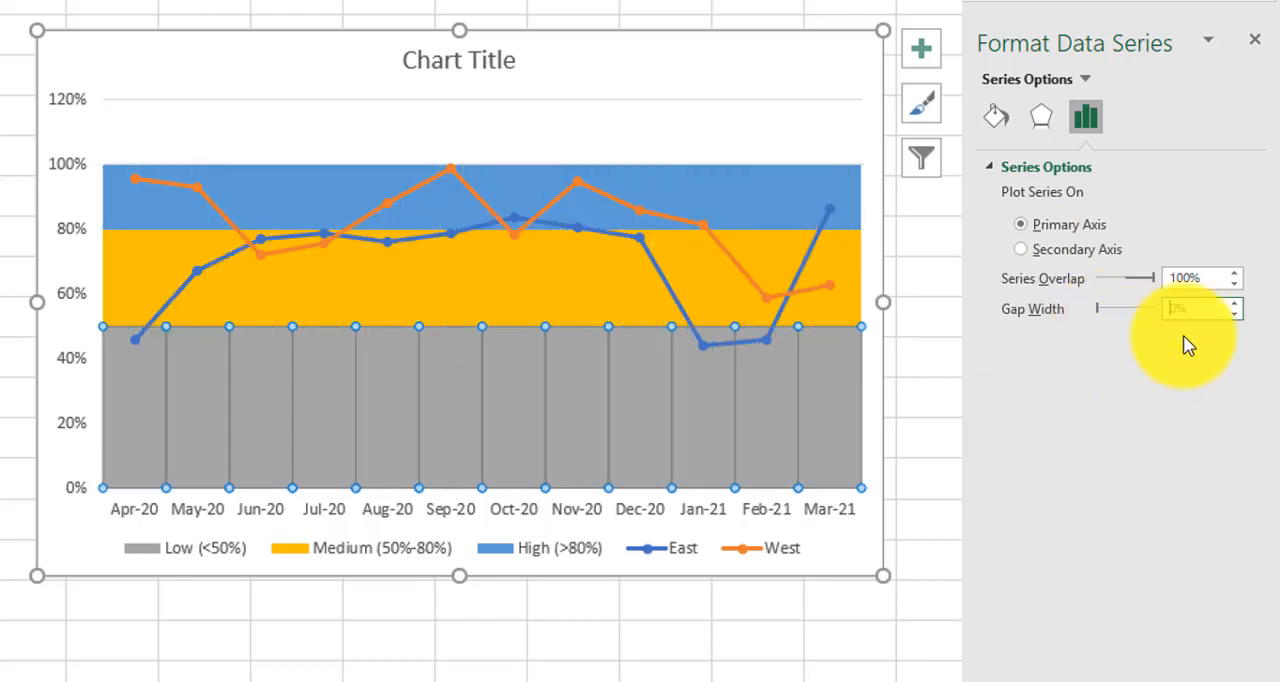
pyautogui.click(955, 231)
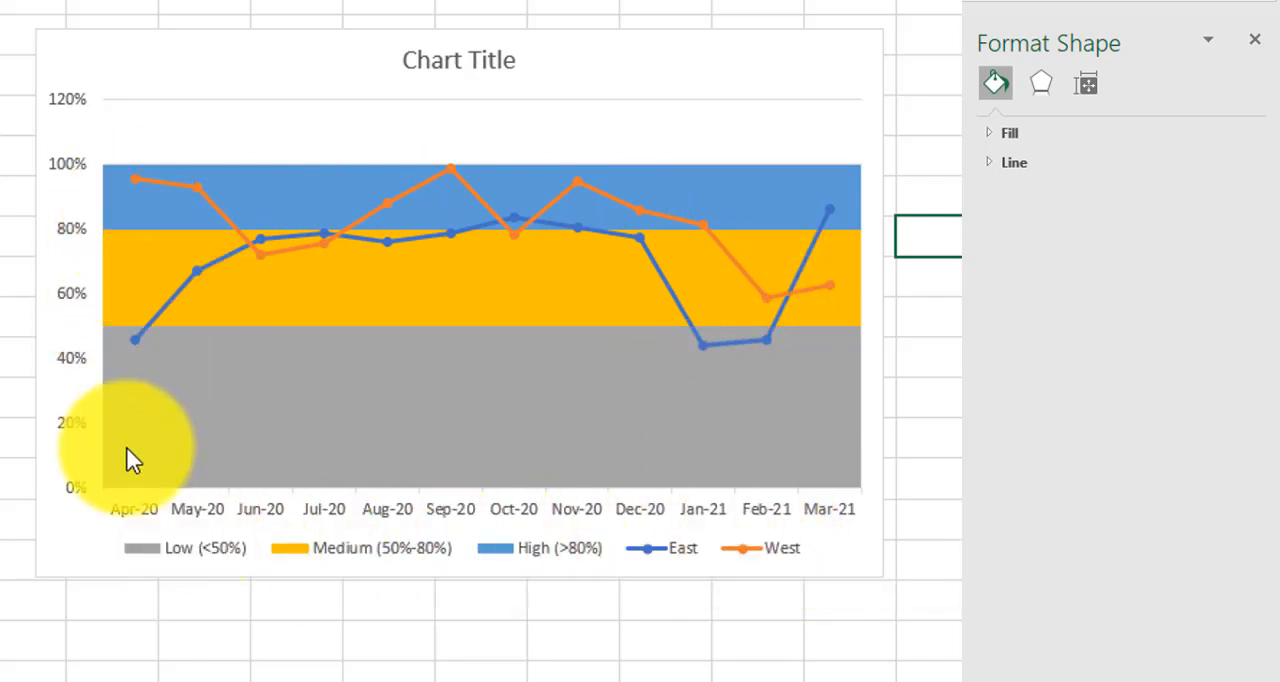
# Step: Replace the chart title with "Customer Satisfaction Servey Report 2020 - 2021"
pyautogui.moveTo(126, 402)
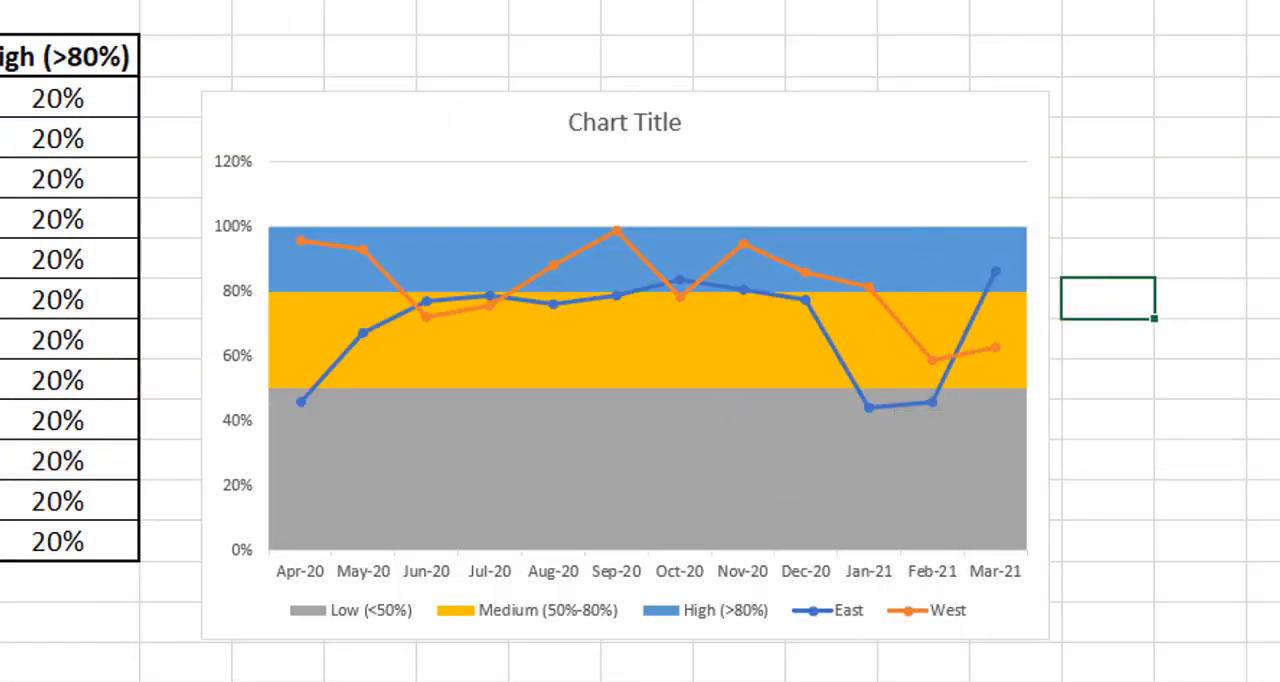
pyautogui.click(645, 134)
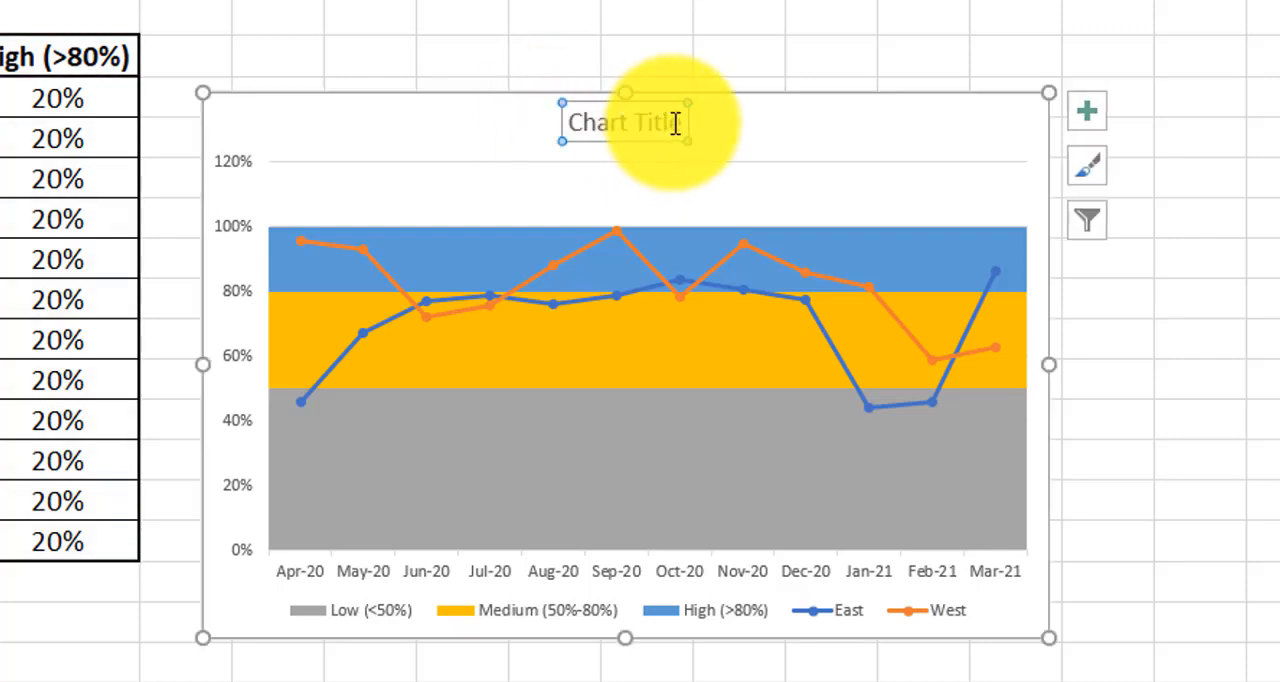
pyautogui.press('Delete')
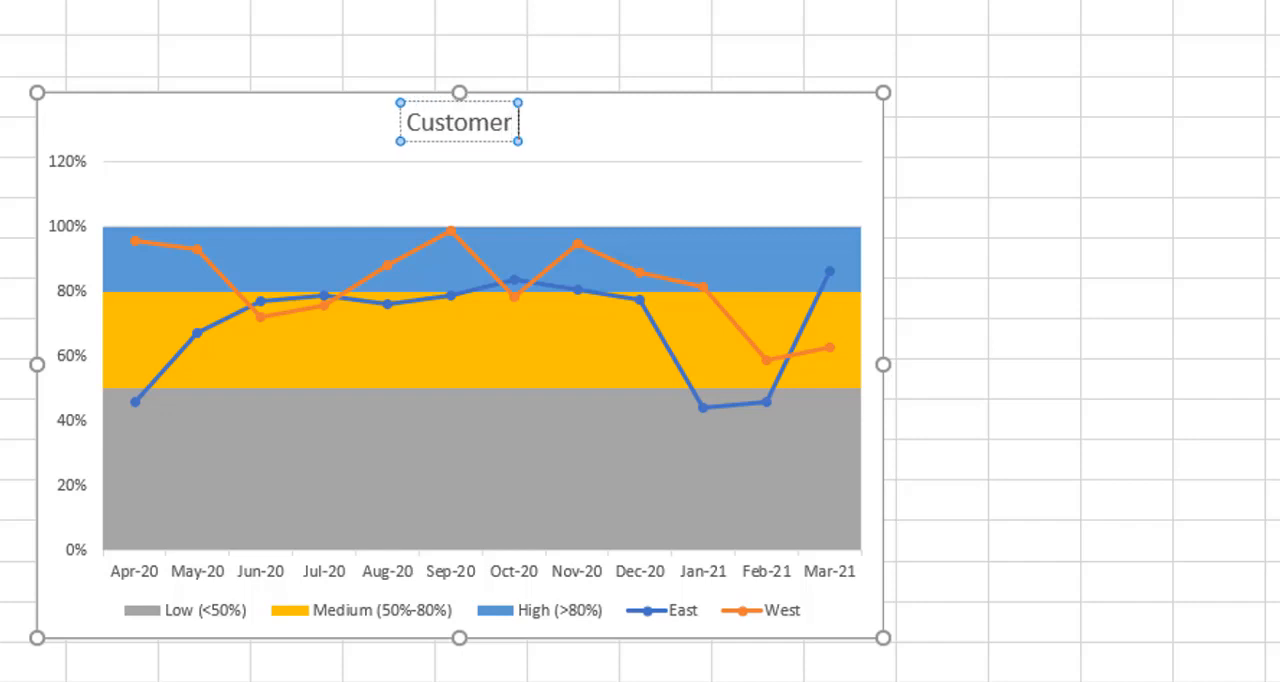
pyautogui.write('Customer Satista')
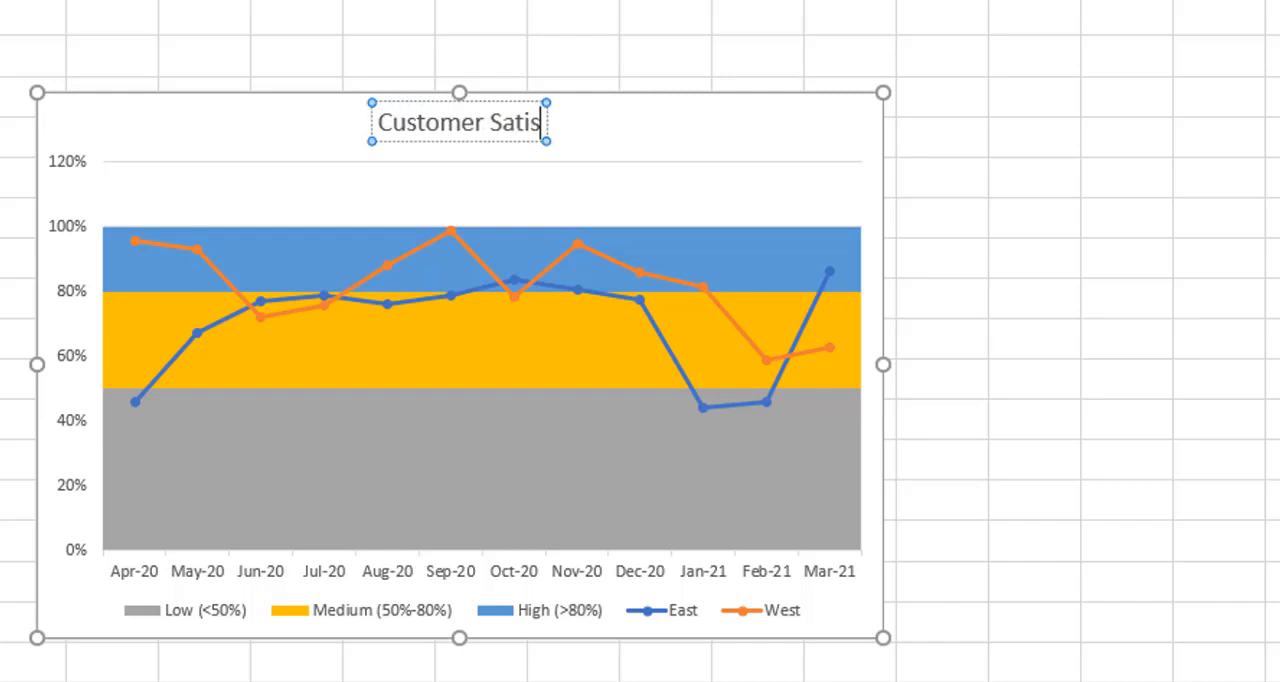
pyautogui.press('BackSpace')
pyautogui.press('BackSpace')
pyautogui.write('faction')
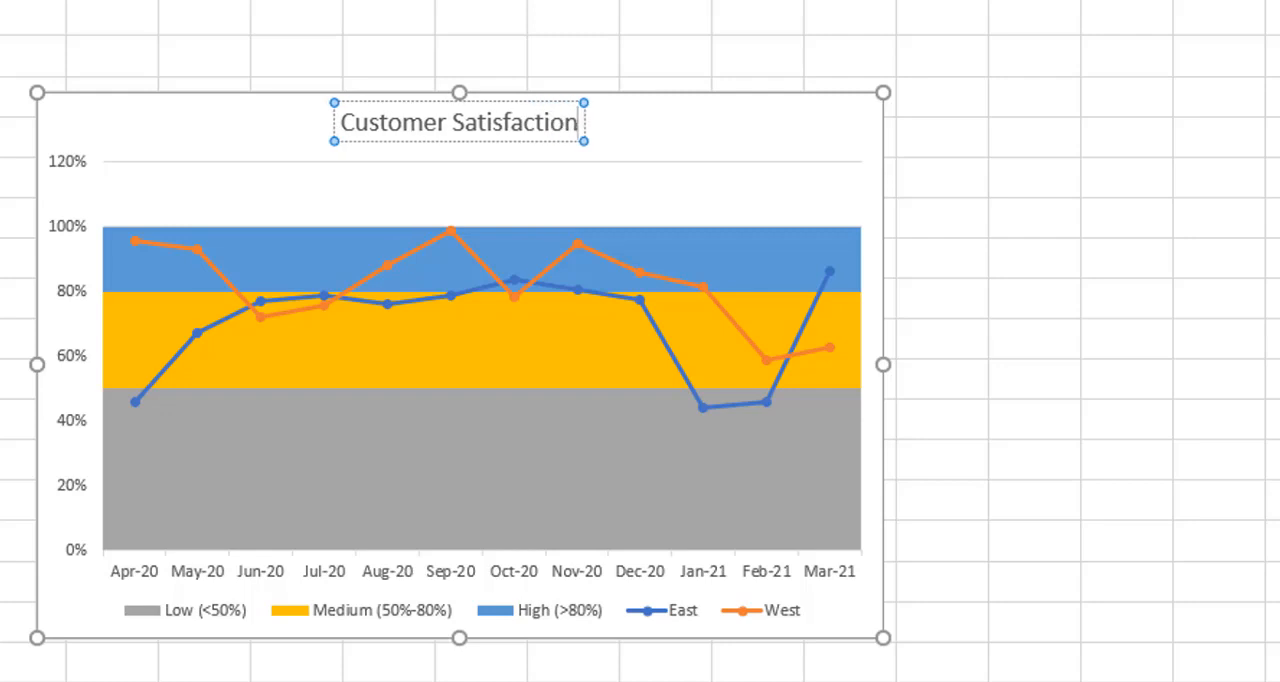
pyautogui.write(' Serve')
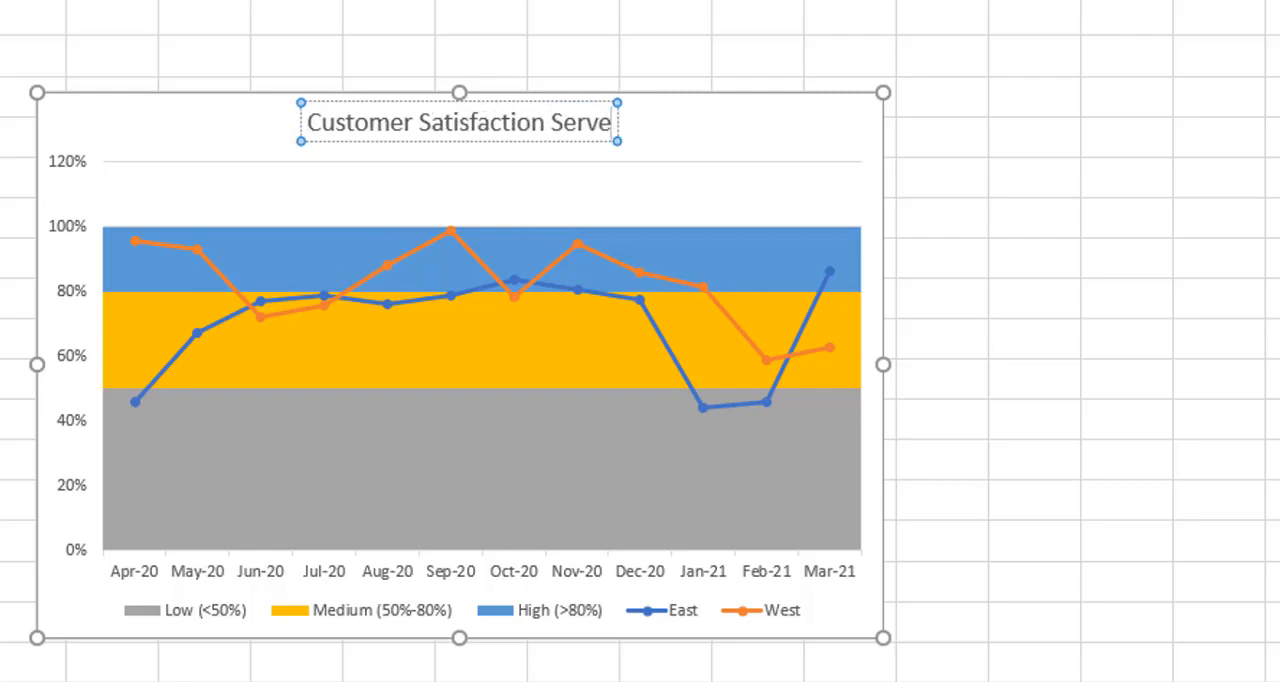
pyautogui.write('y Report')
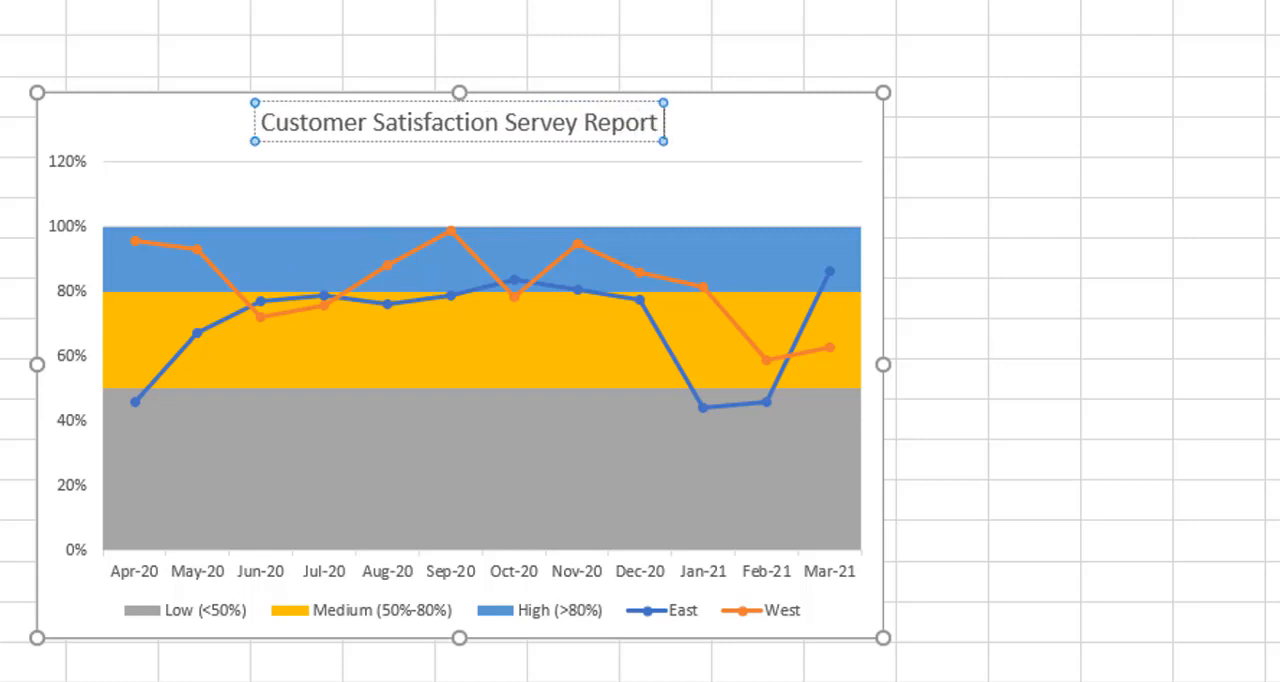
pyautogui.write(' 2020 -')
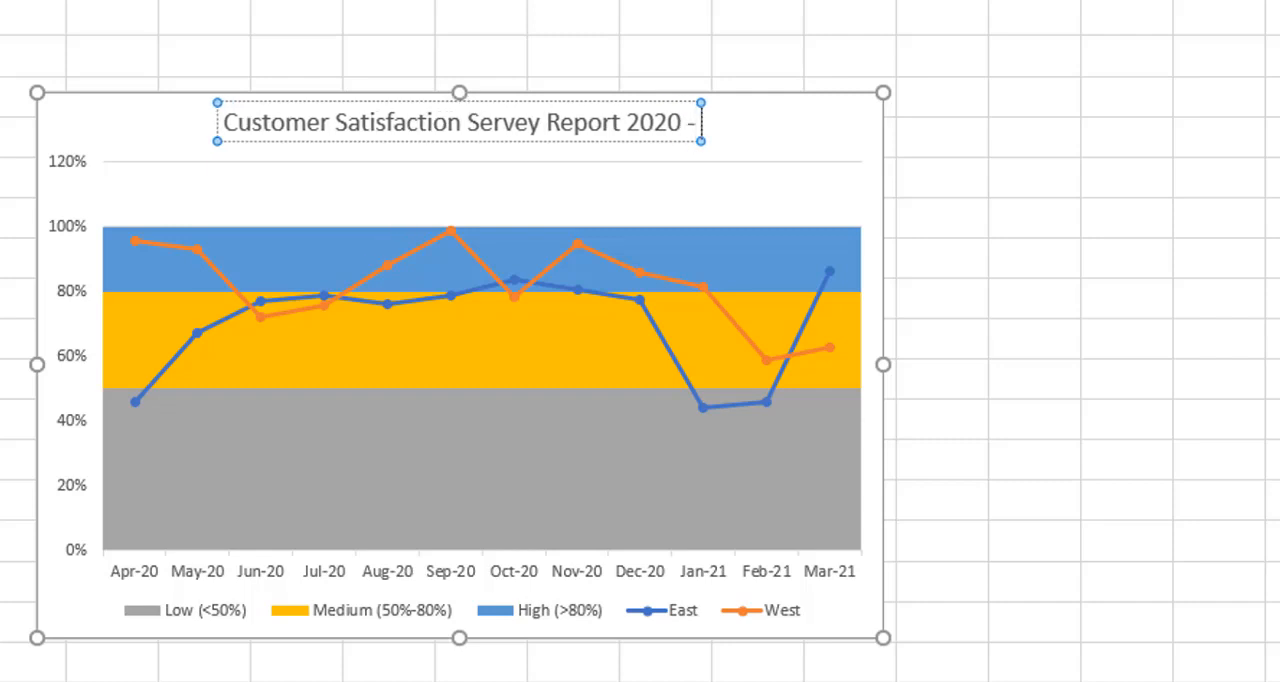
pyautogui.write(' 201')
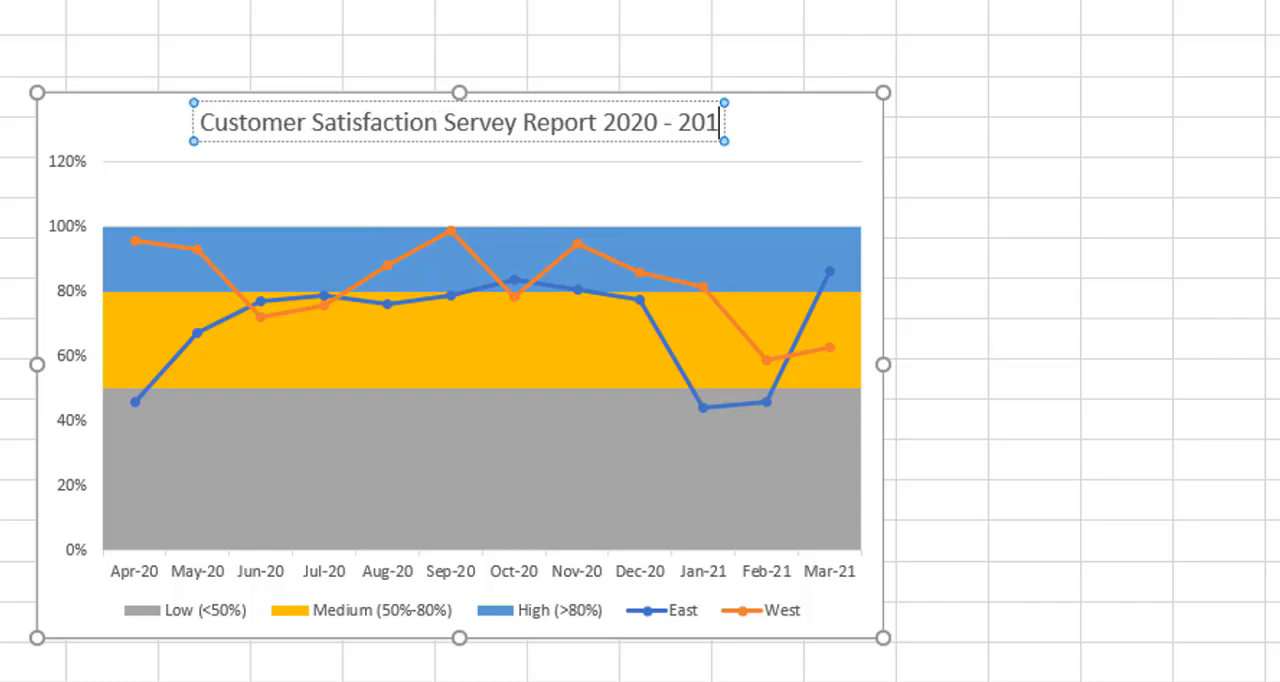
pyautogui.press('BackSpace')
pyautogui.write('21')
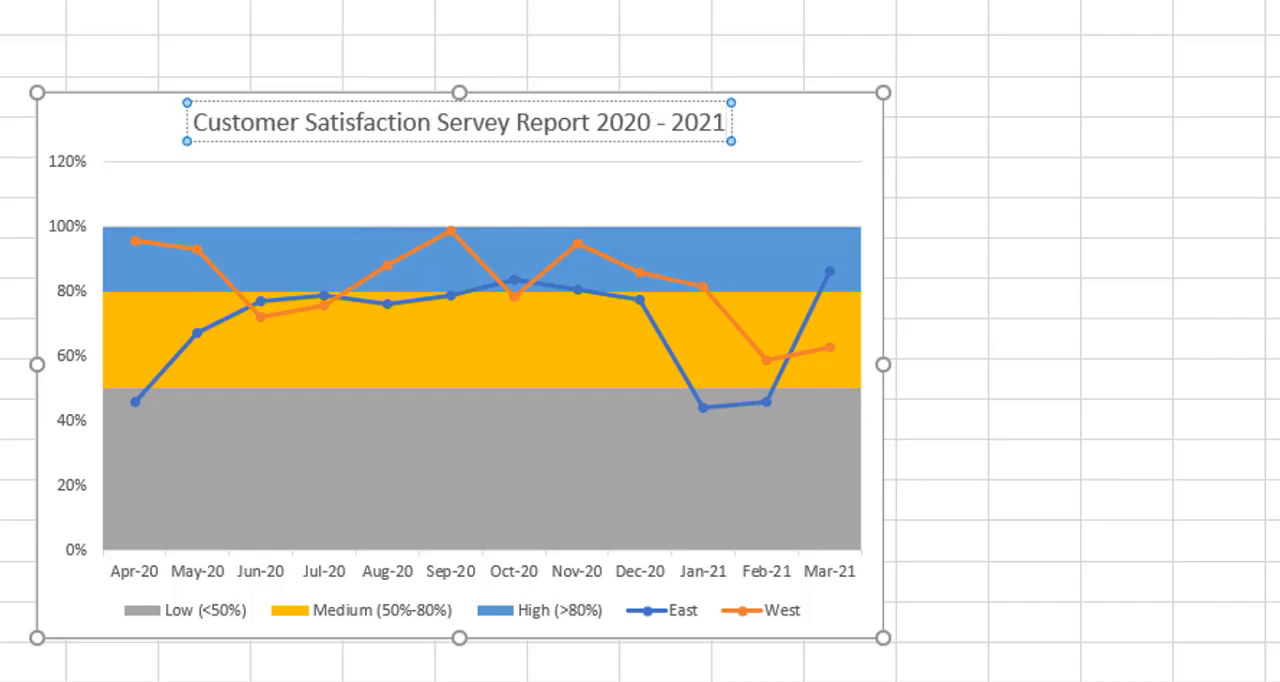
pyautogui.click(966, 252)
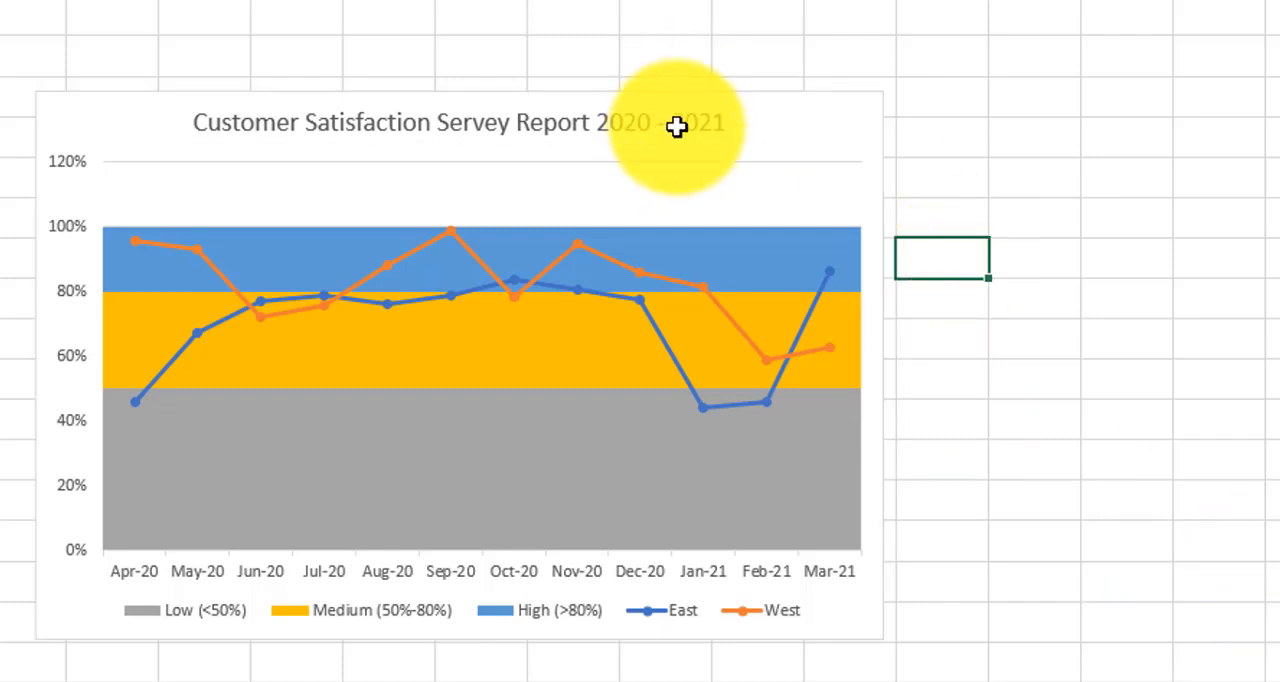
pyautogui.press('Up')
pyautogui.press('Up')
pyautogui.press('Up')
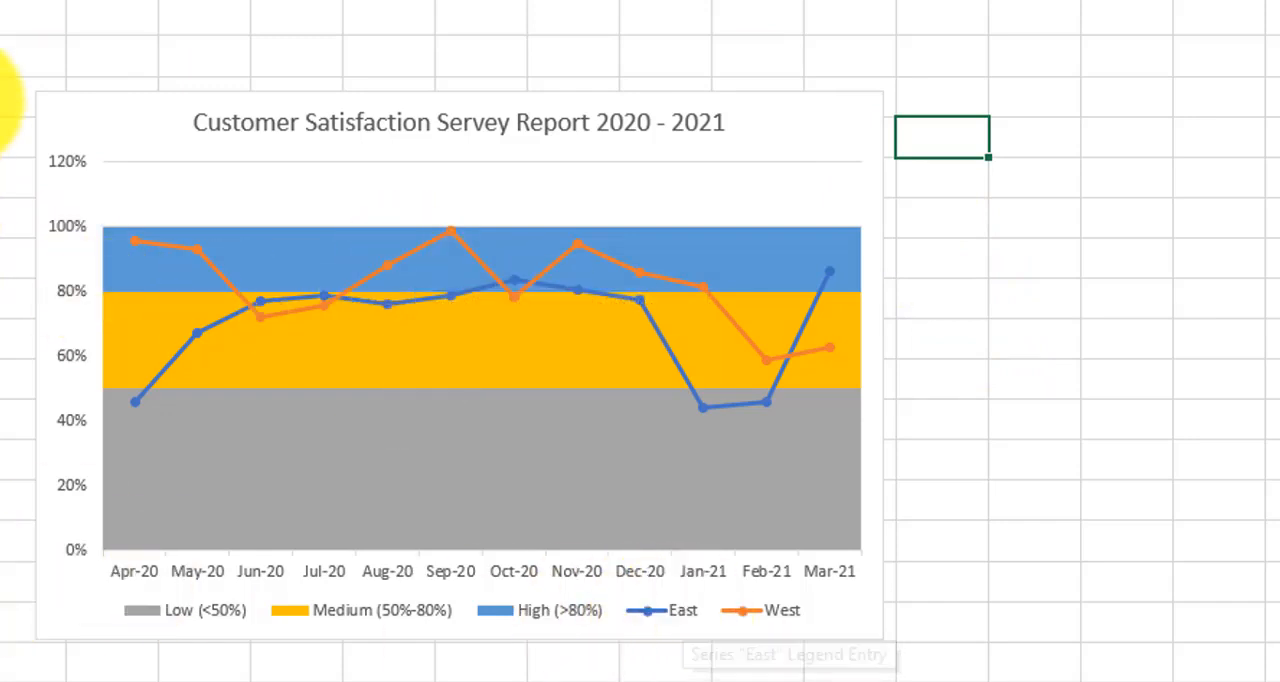
# Step: Set the vertical axis maximum bound to 1.0 so the scale ends at 100%
pyautogui.doubleClick(78, 172)
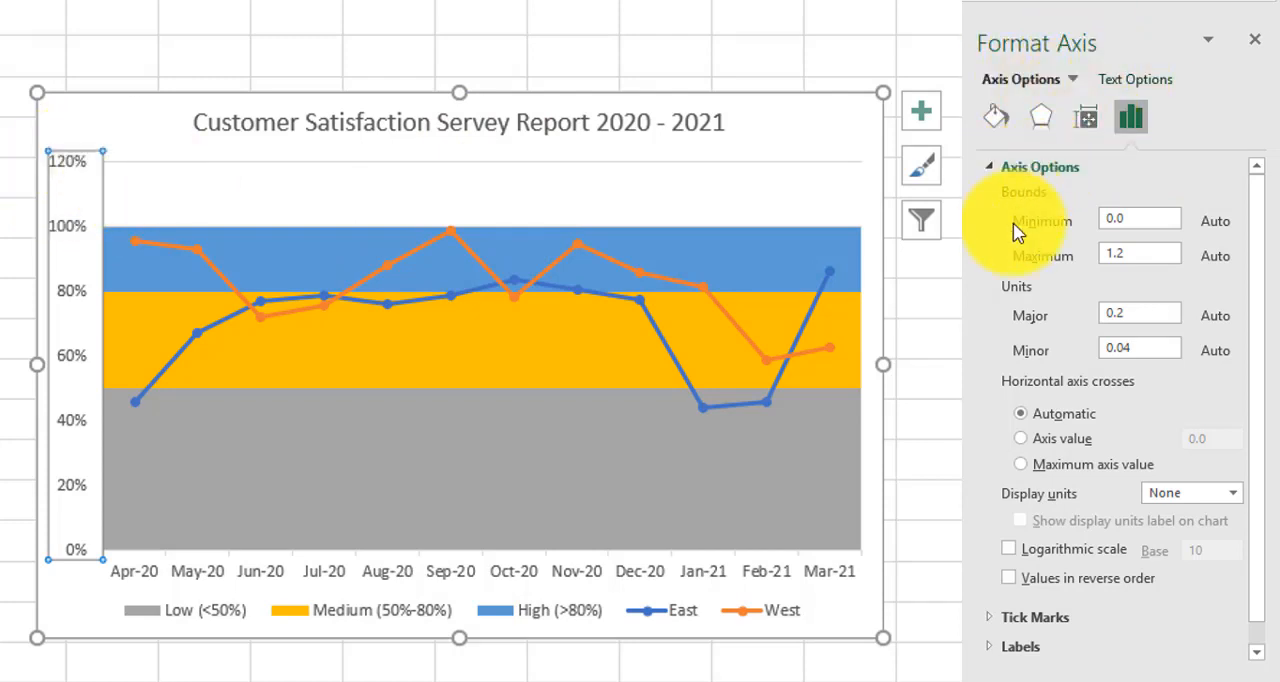
pyautogui.click(1143, 258)
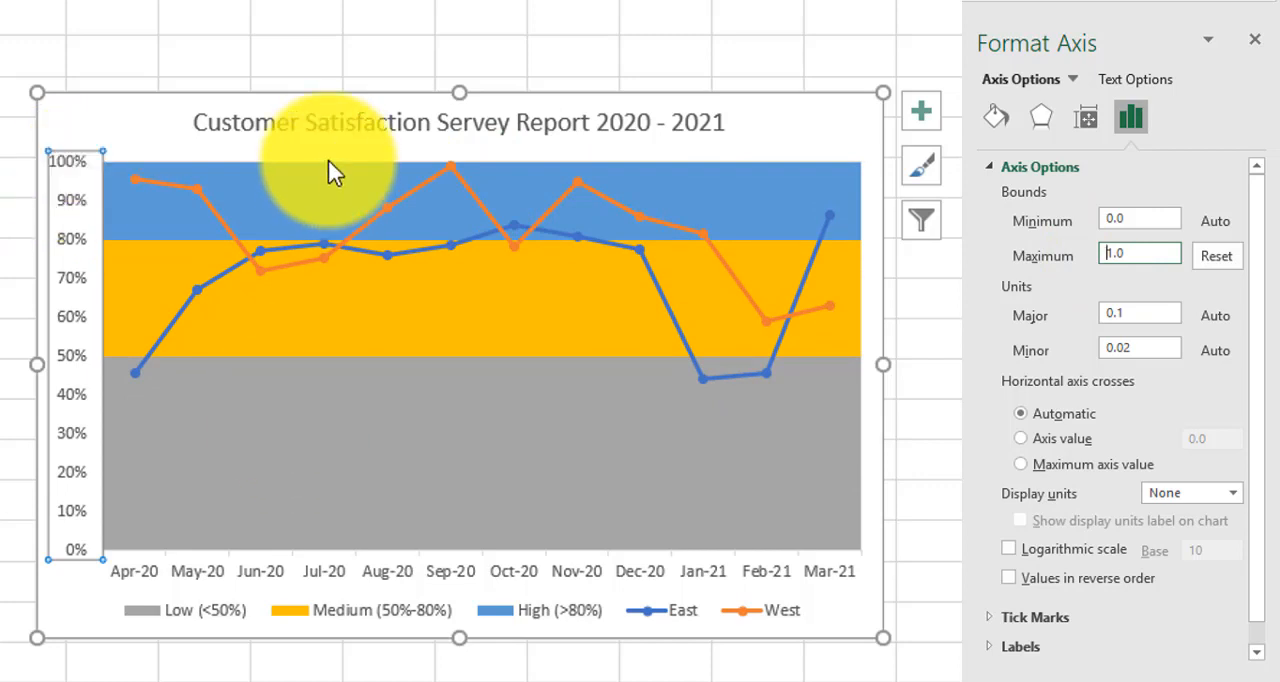
pyautogui.click(560, 457)
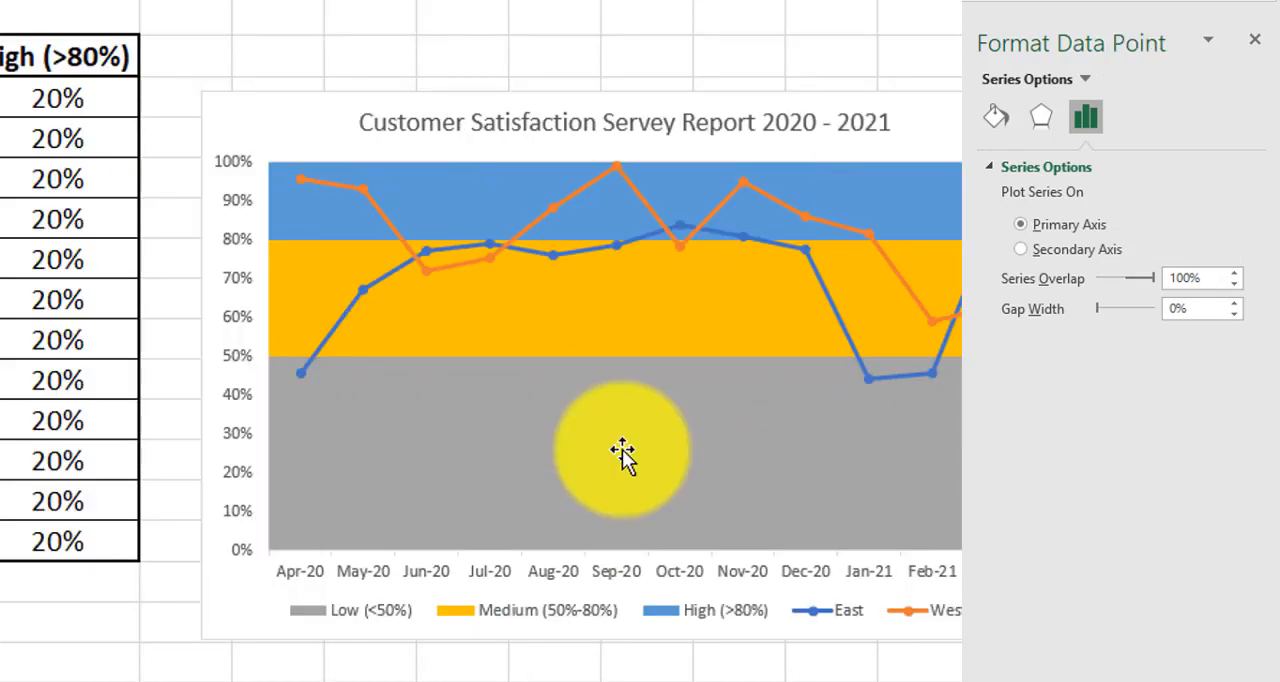
# Step: Give the whole Low (<50%) column series a solid red fill
pyautogui.click(314, 466)
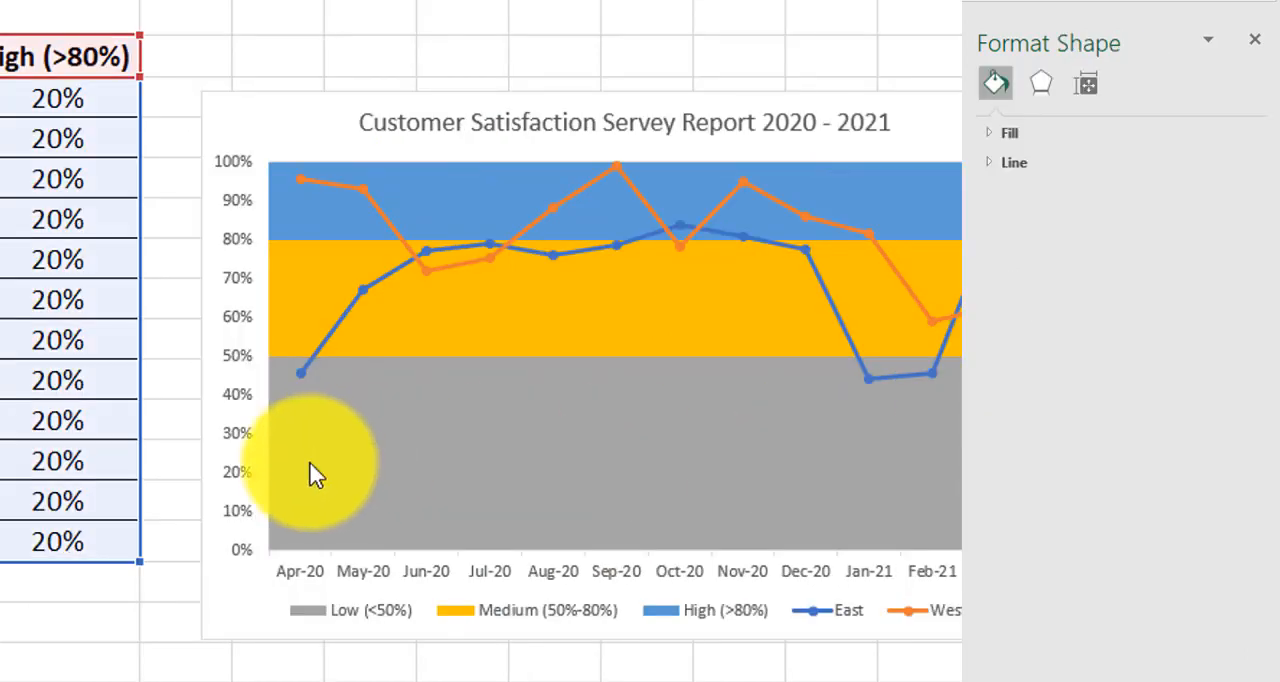
pyautogui.click(308, 462)
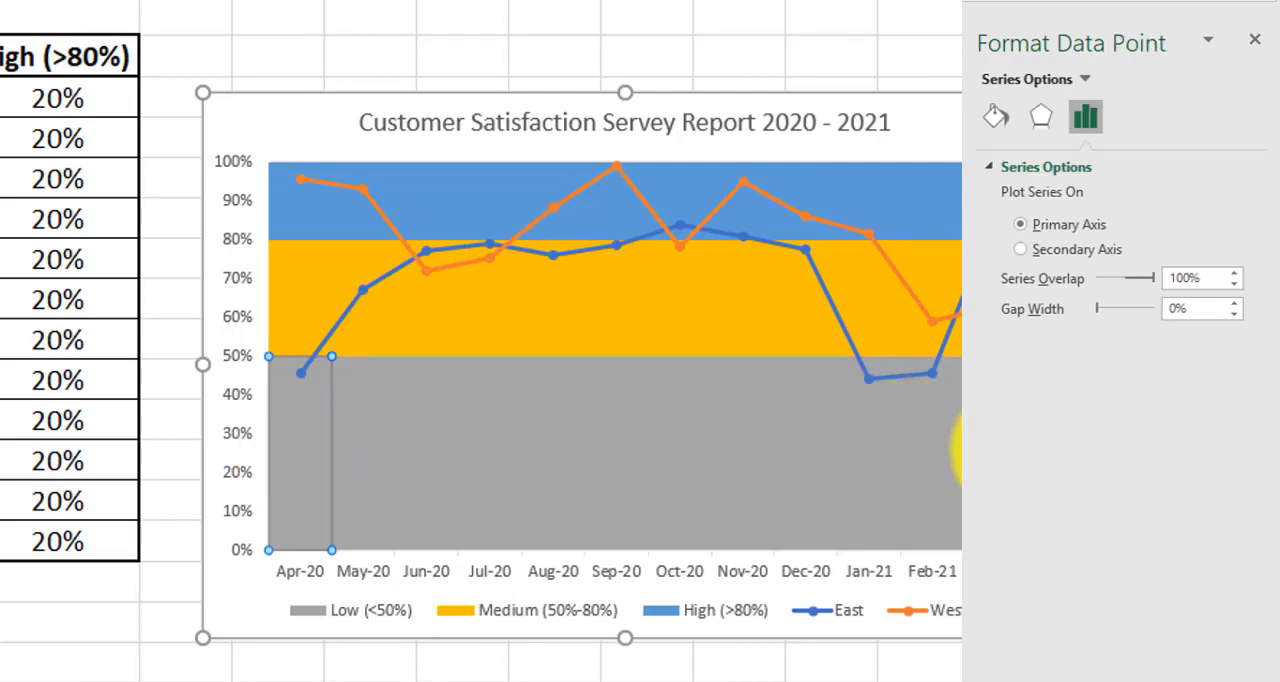
pyautogui.click(345, 620)
pyautogui.click(365, 430)
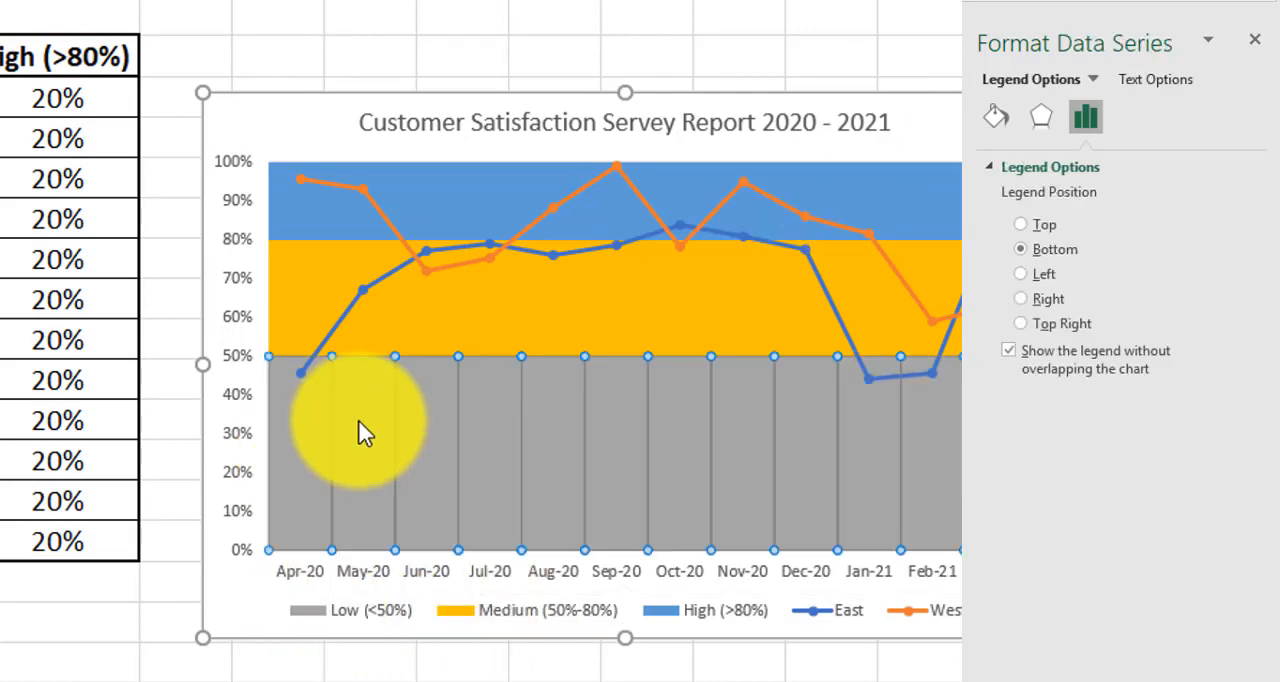
pyautogui.click(995, 118)
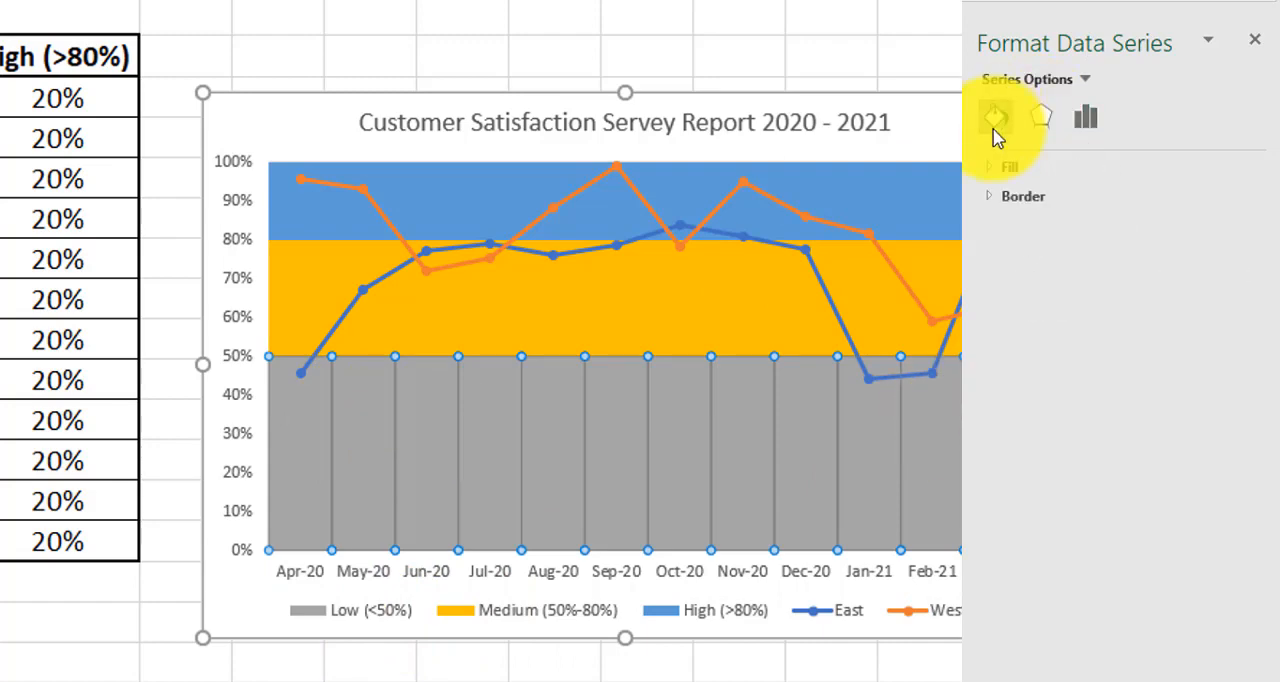
pyautogui.click(995, 168)
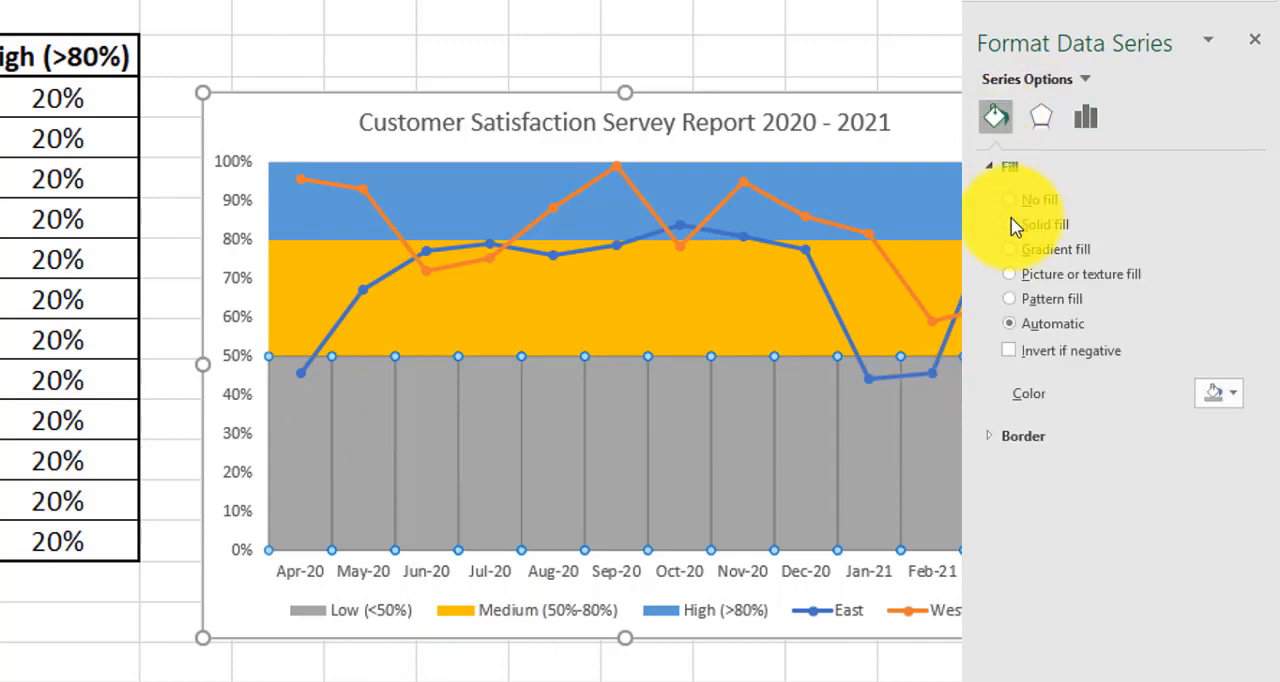
pyautogui.click(1013, 225)
pyautogui.click(1235, 398)
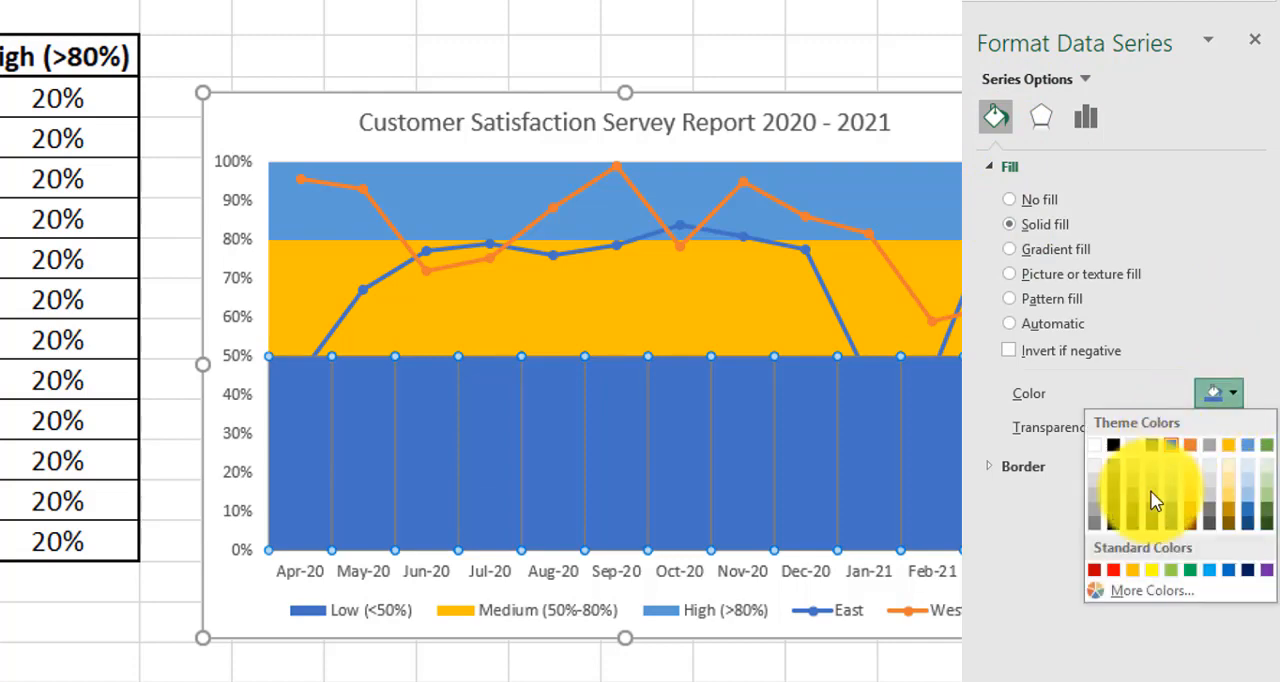
pyautogui.click(1116, 570)
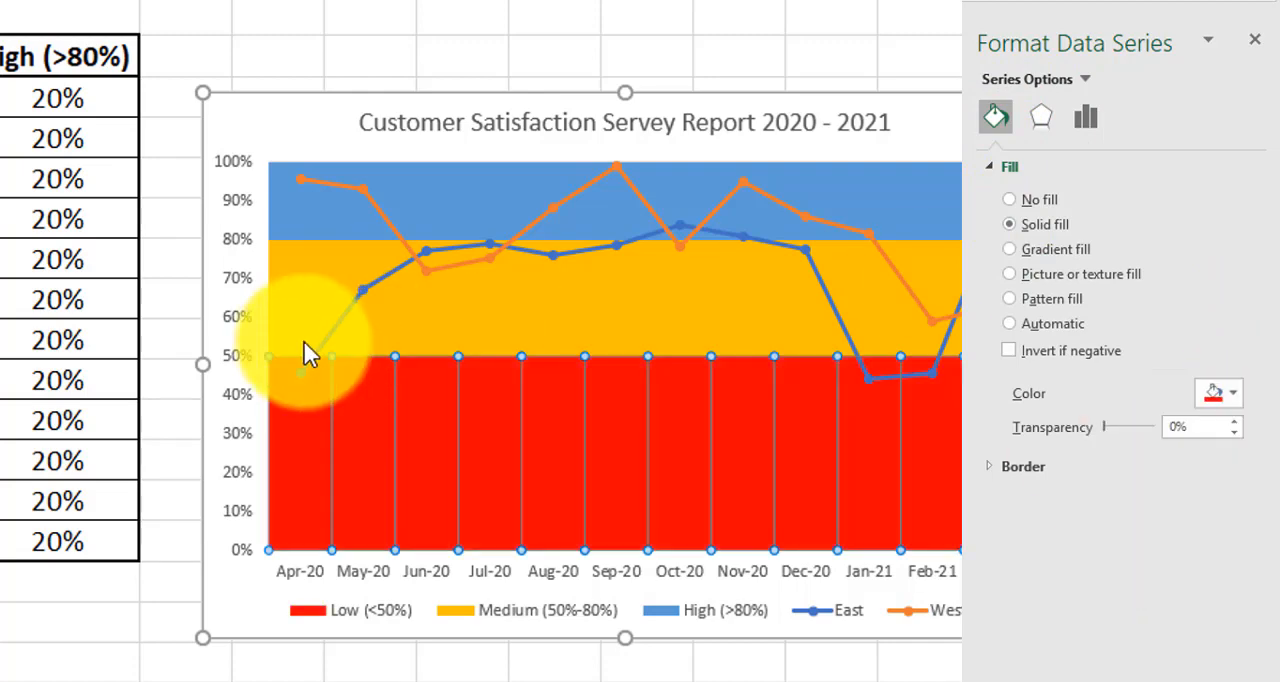
# Step: Change the fill of the Medium (50%-80%) column series to solid yellow
pyautogui.click(306, 314)
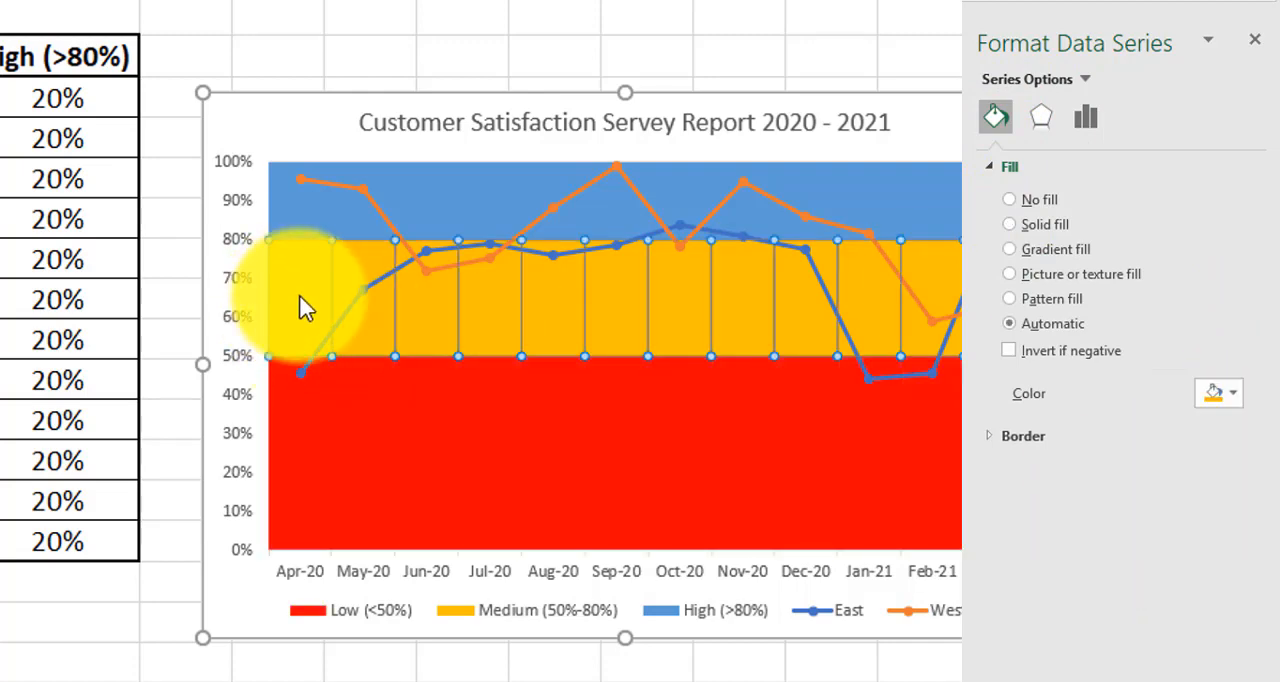
pyautogui.click(1235, 395)
pyautogui.click(1150, 570)
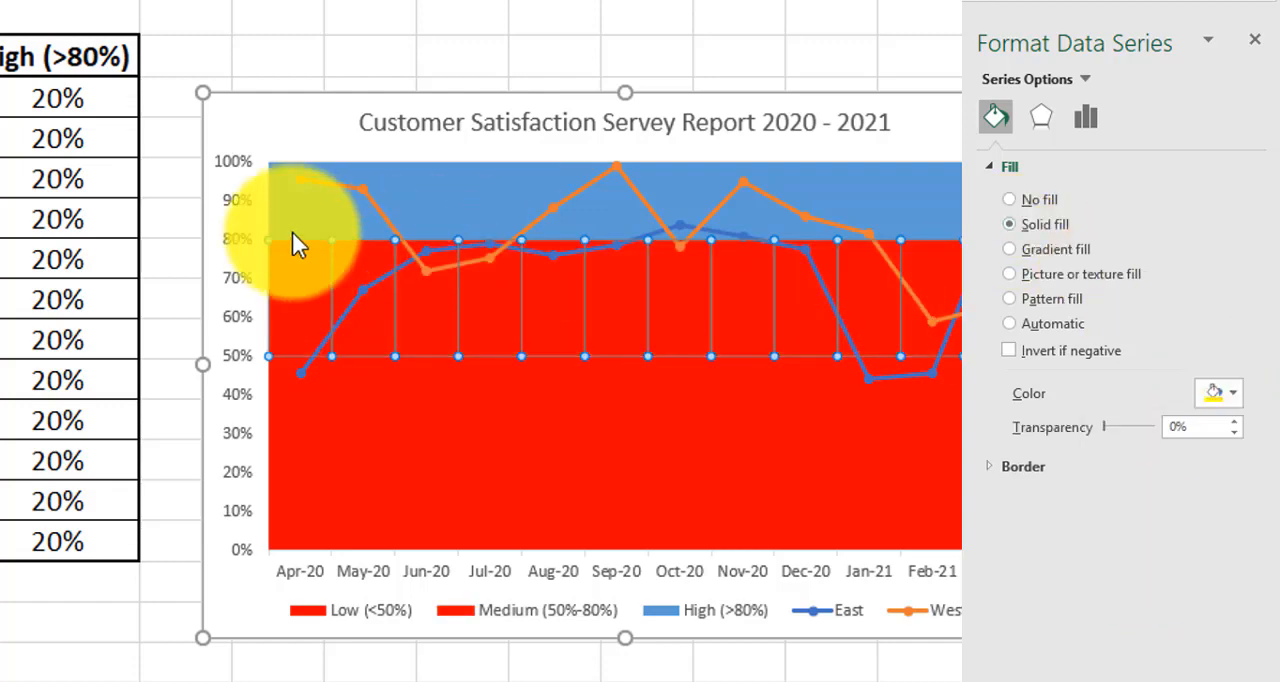
# Step: Give the High (>80%) column series a solid green fill and close the formatting pane
pyautogui.click(279, 204)
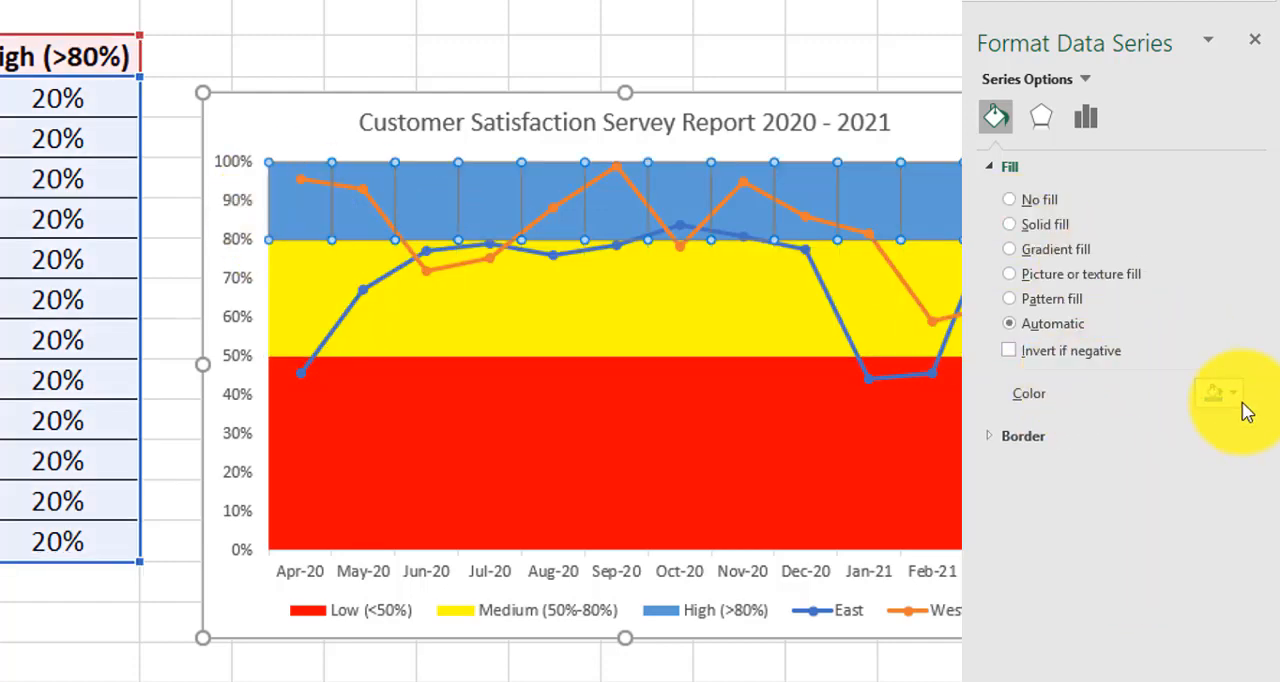
pyautogui.click(1046, 226)
pyautogui.click(1213, 393)
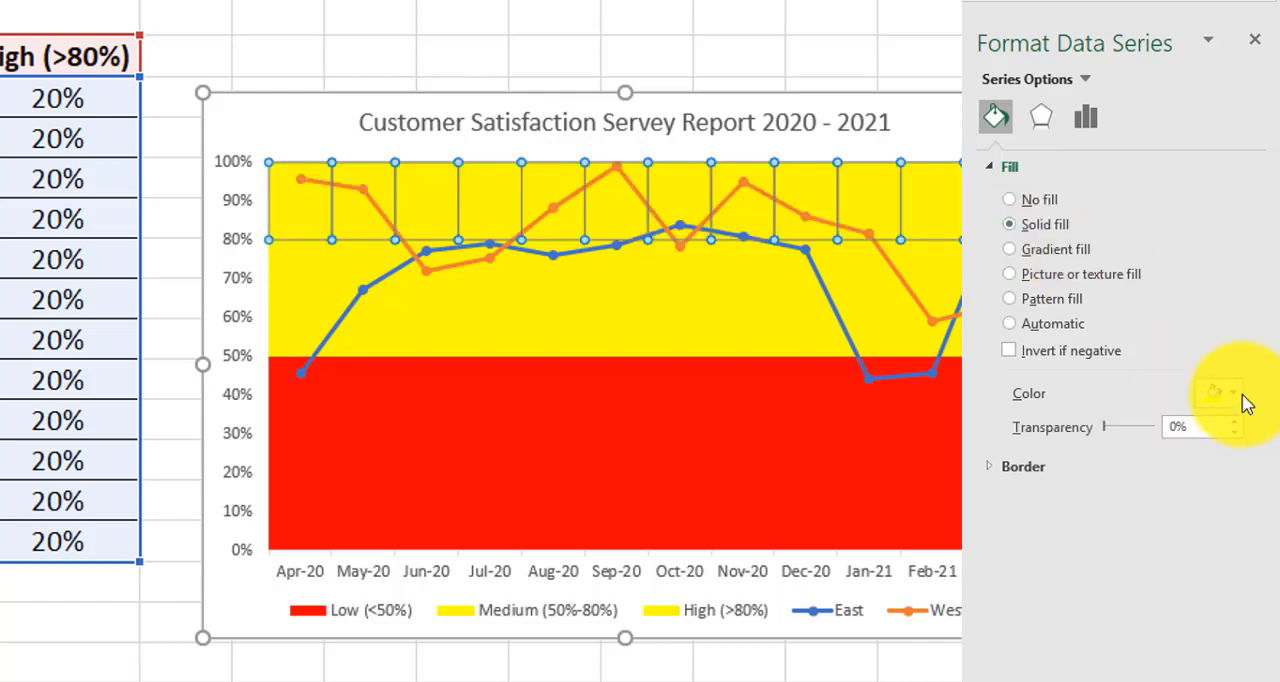
pyautogui.click(1234, 393)
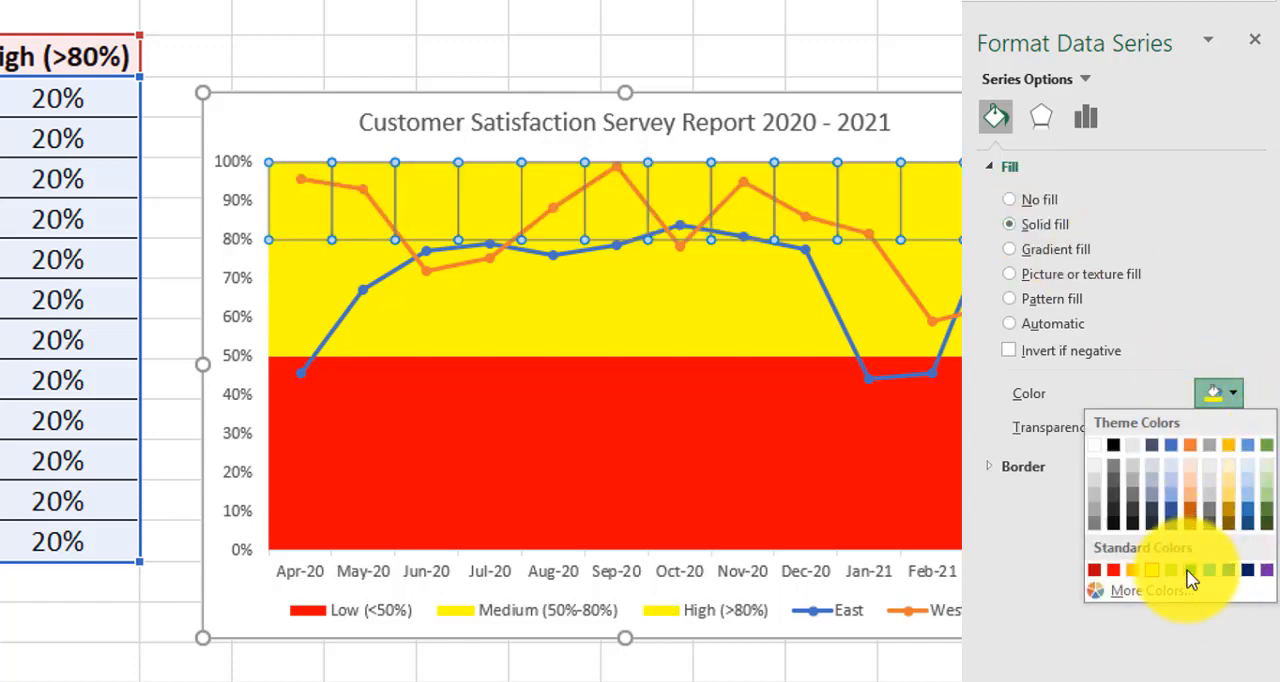
pyautogui.click(1190, 570)
pyautogui.press('Escape')
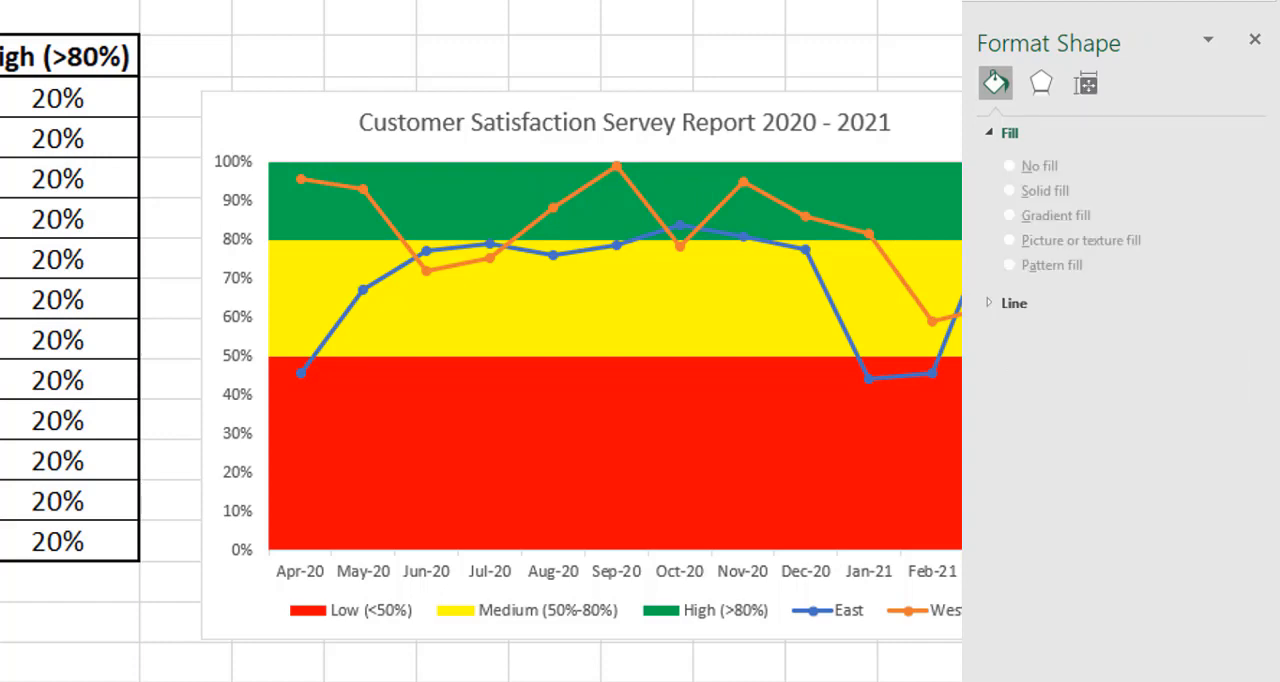
pyautogui.click(1255, 39)
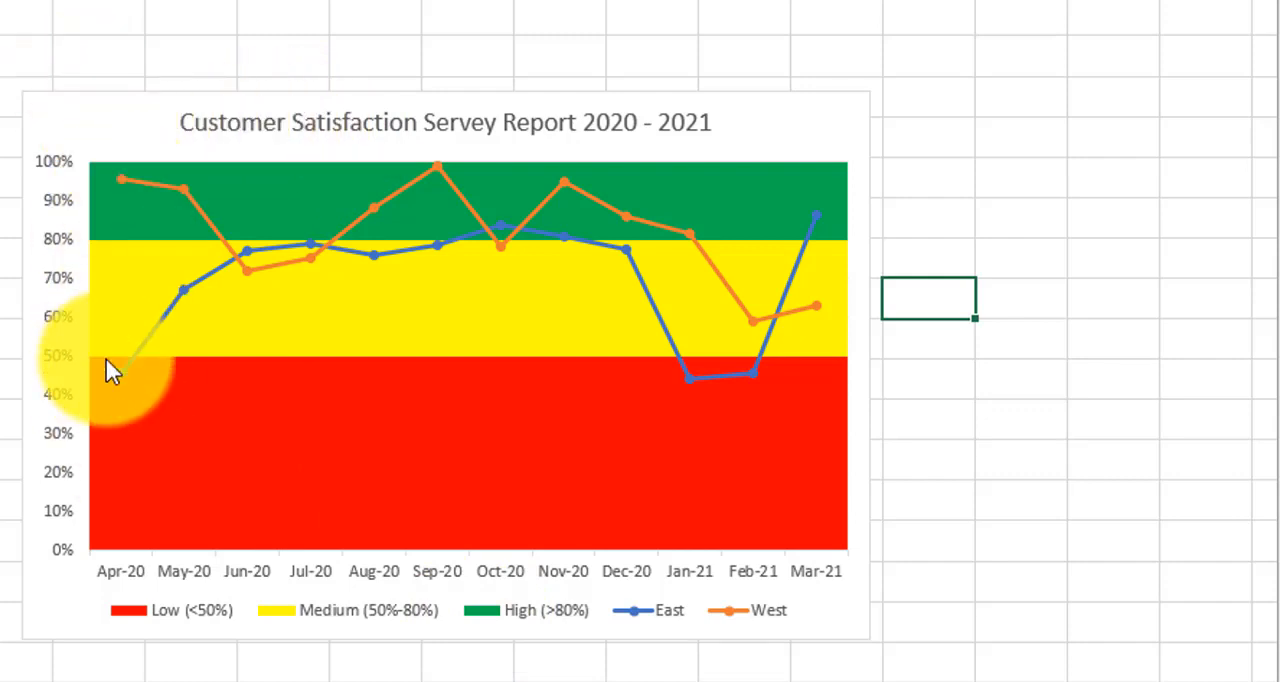
# Step: Add a data label to only the Apr-20 column of the Low (<50%) series
pyautogui.click(121, 411)
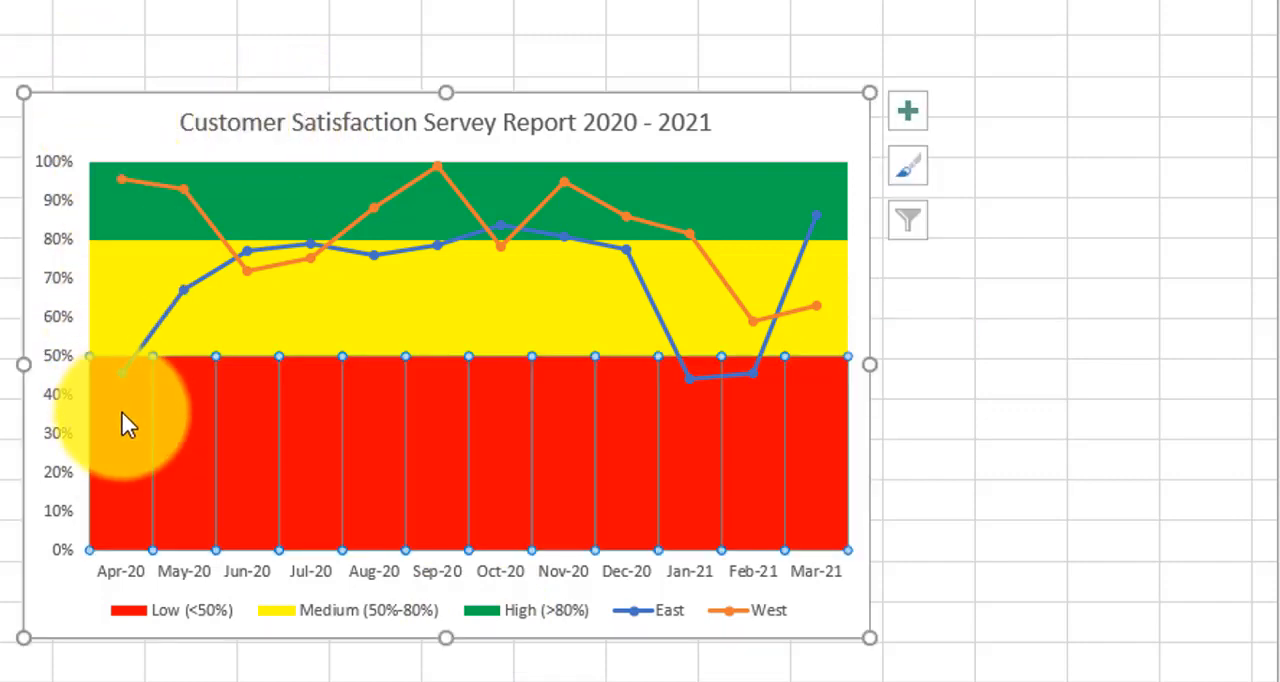
pyautogui.click(130, 408)
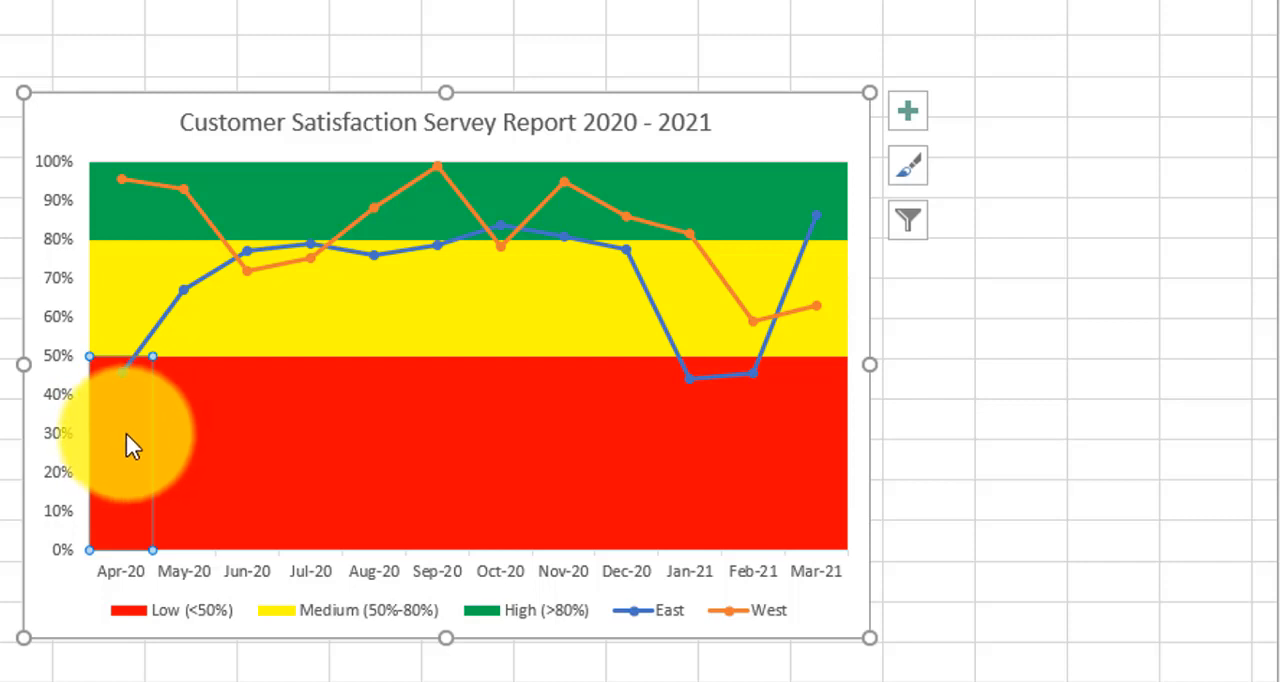
pyautogui.click(903, 112)
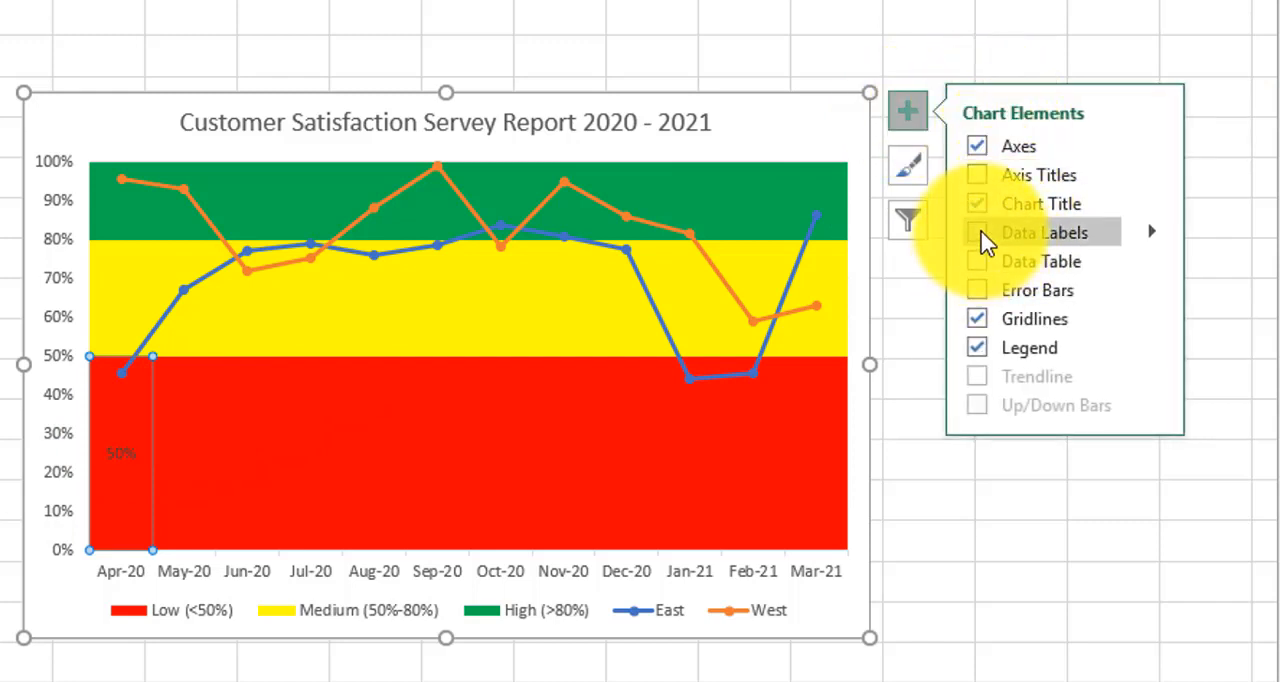
pyautogui.click(1152, 233)
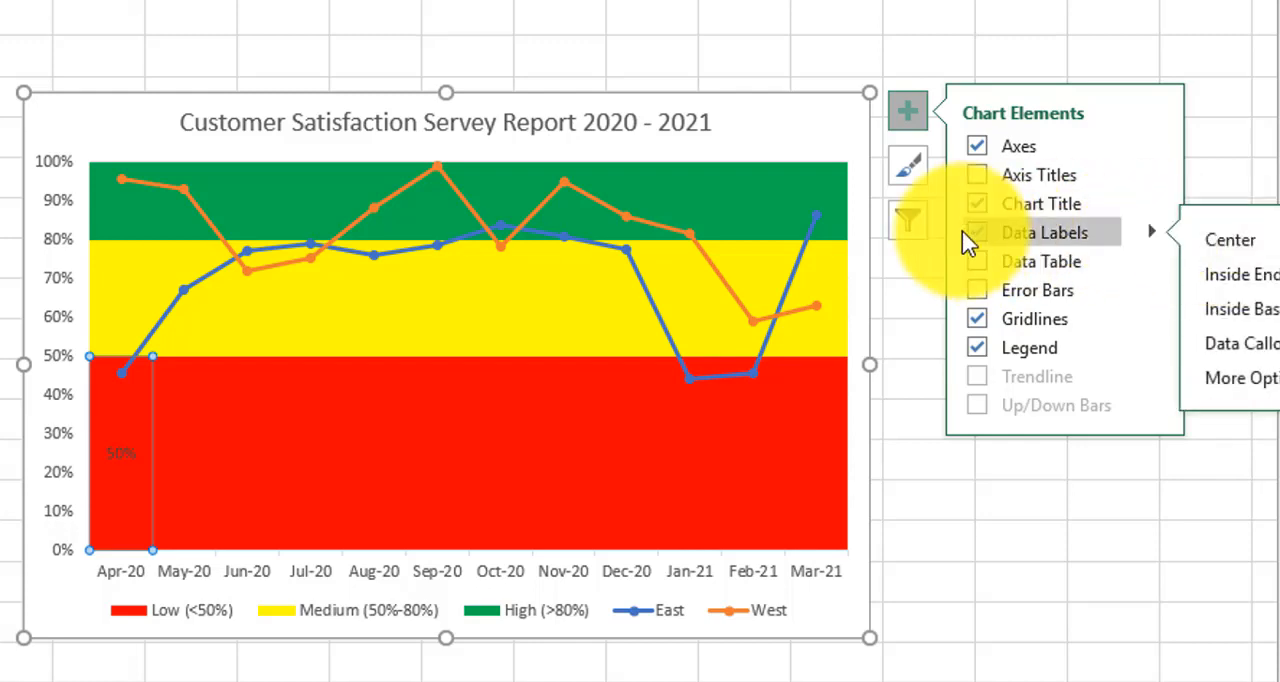
pyautogui.click(905, 577)
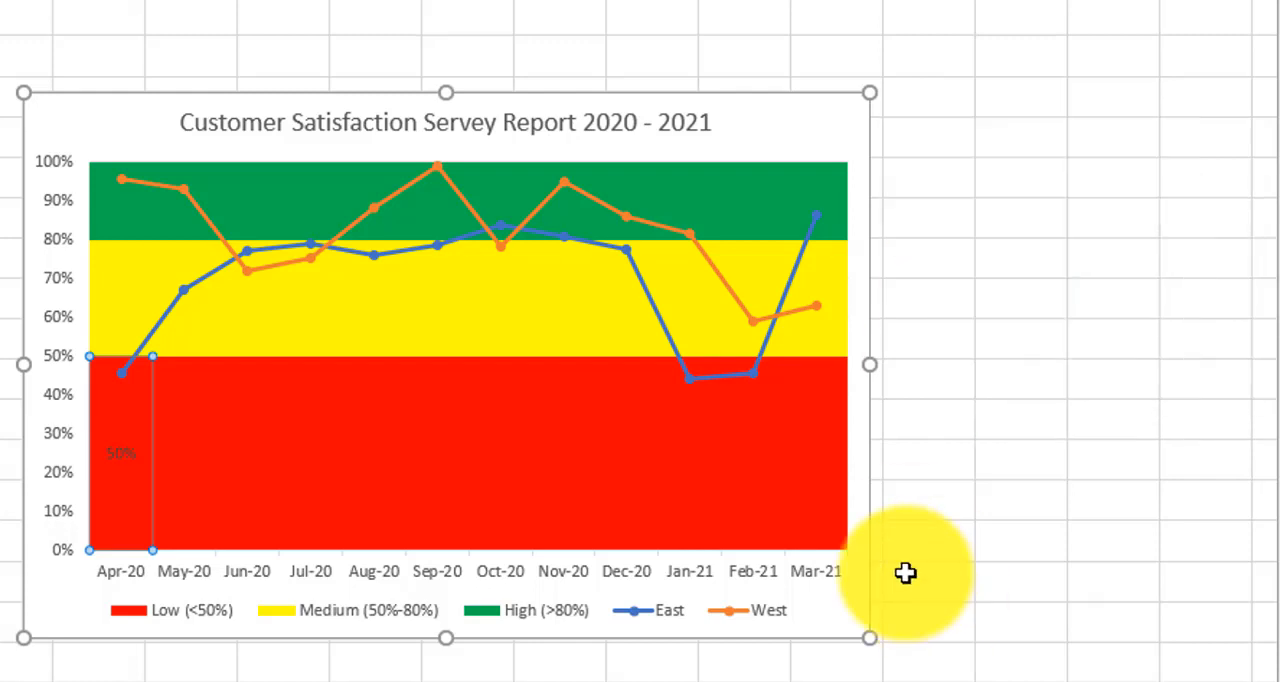
# Step: Replace the value in the red band's Apr-20 data label with the series name field and move the label fully inside the band
pyautogui.click(125, 460)
pyautogui.click(123, 452)
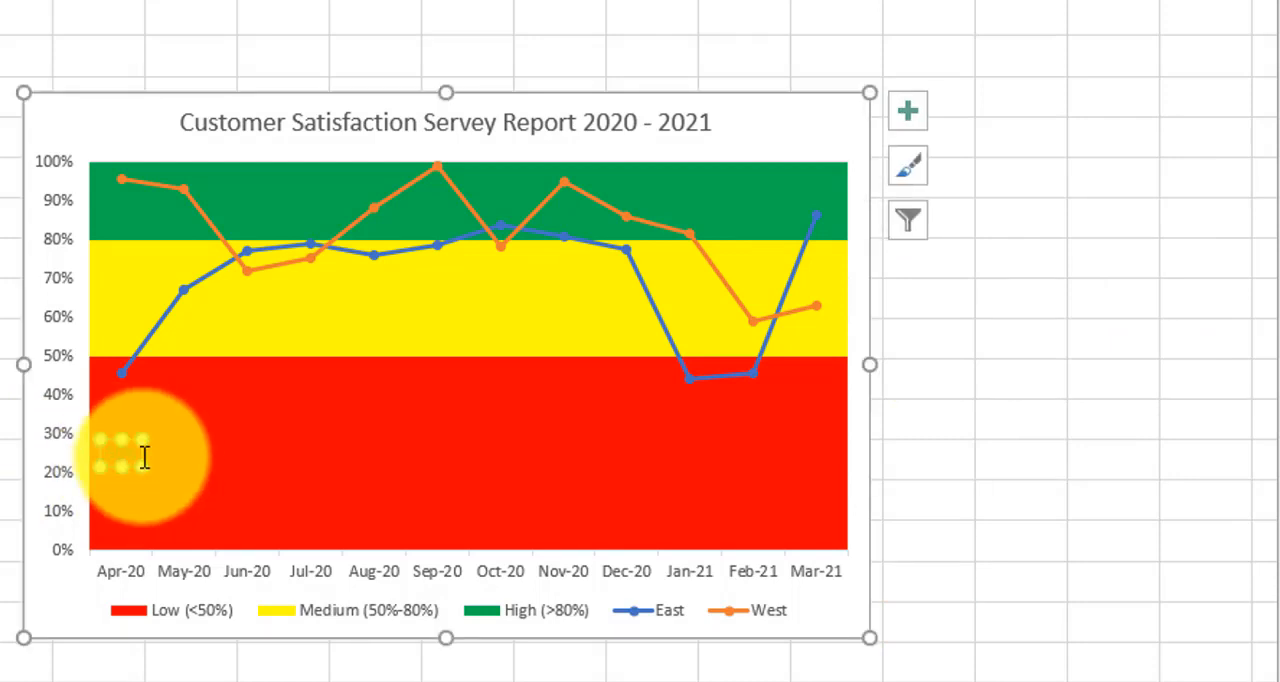
pyautogui.rightClick(130, 460)
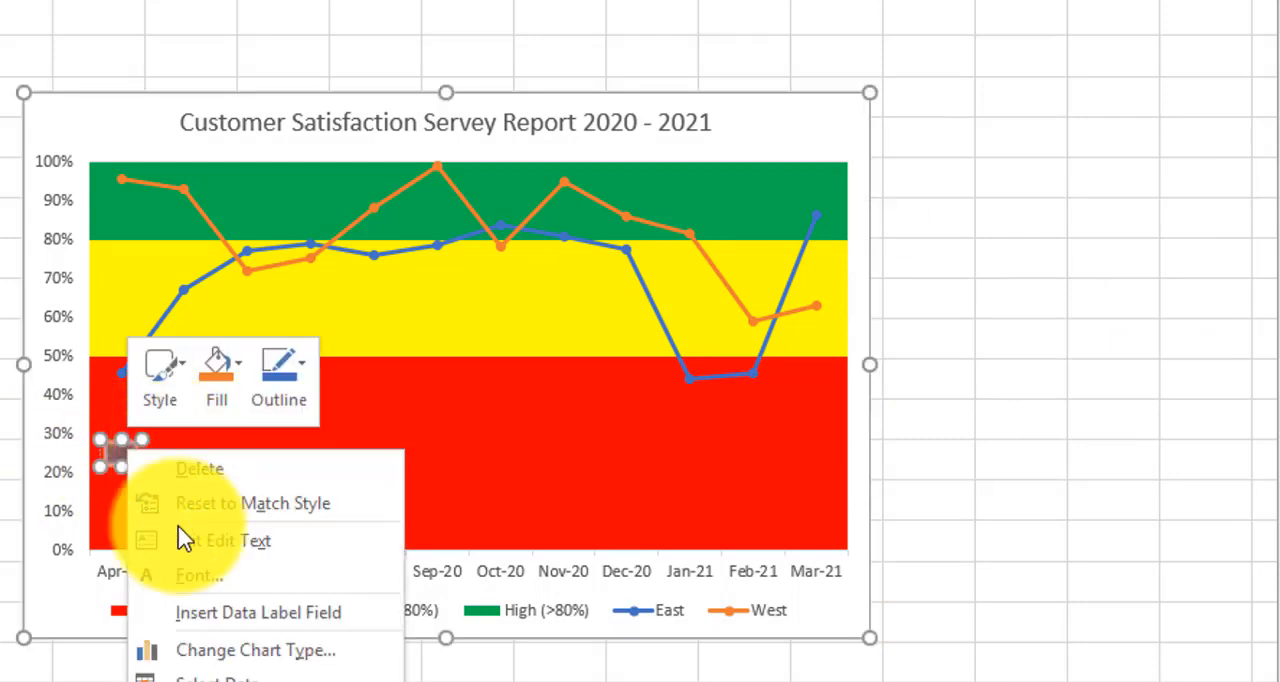
pyautogui.click(254, 612)
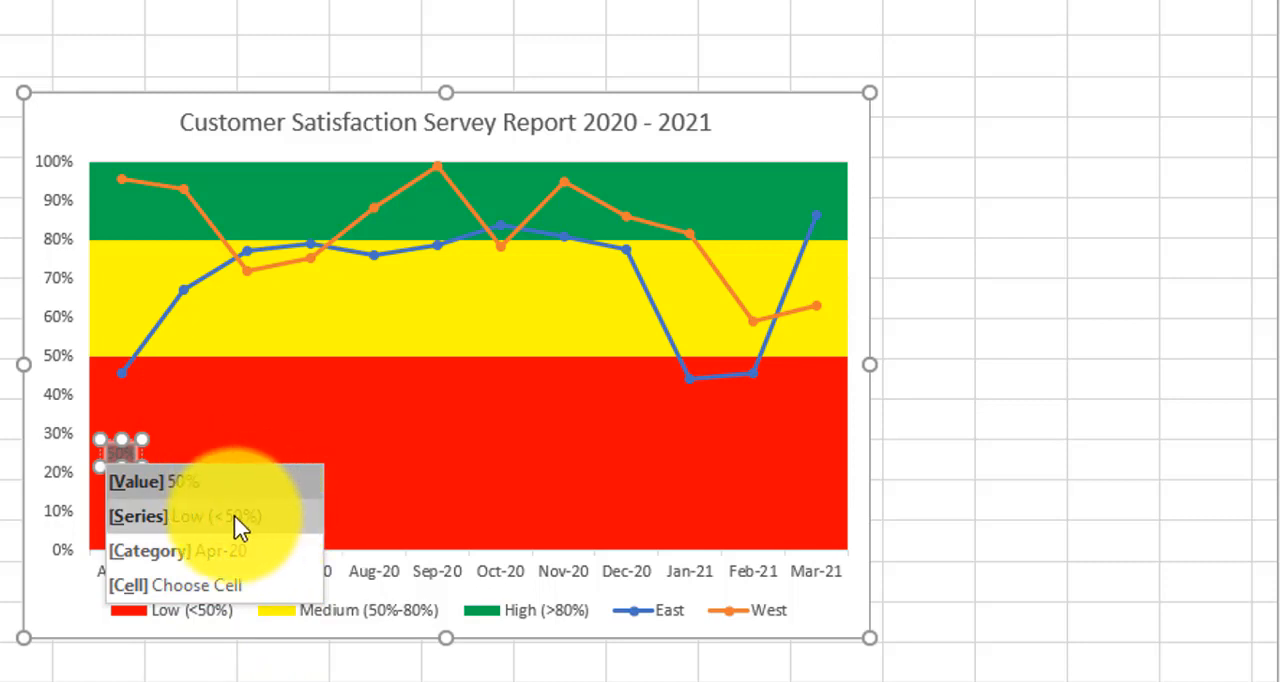
pyautogui.click(260, 517)
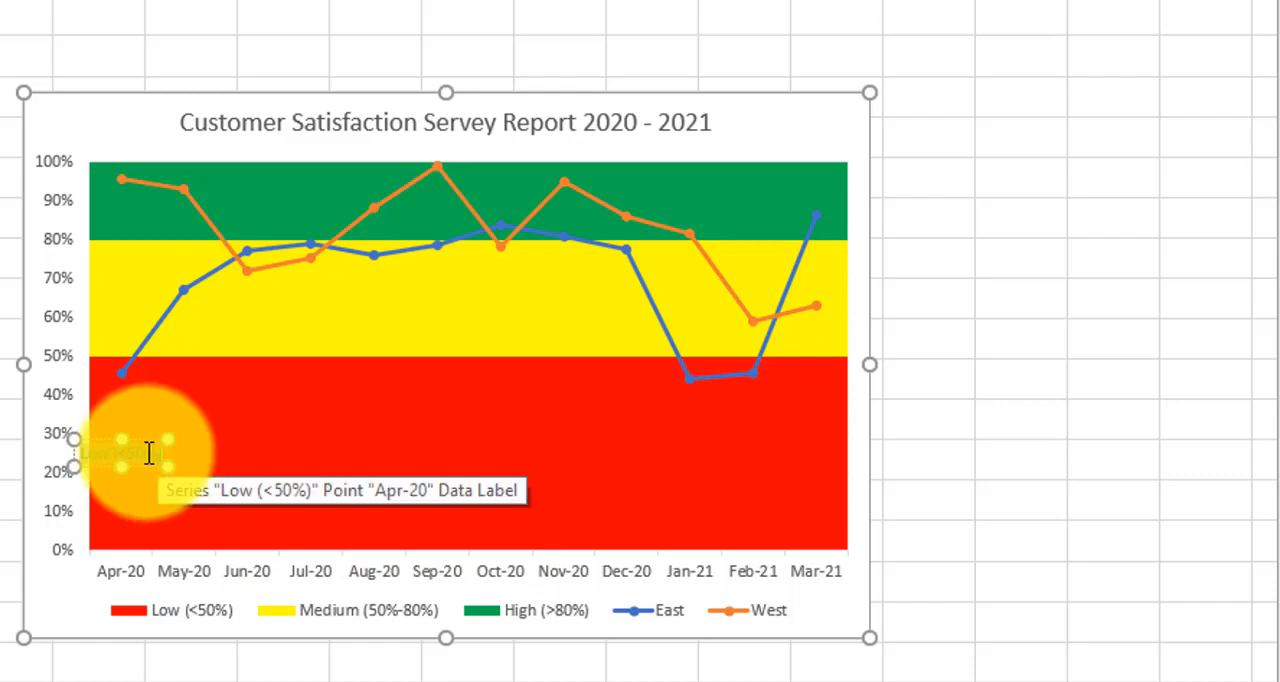
pyautogui.moveTo(139, 441); pyautogui.dragTo(163, 440)
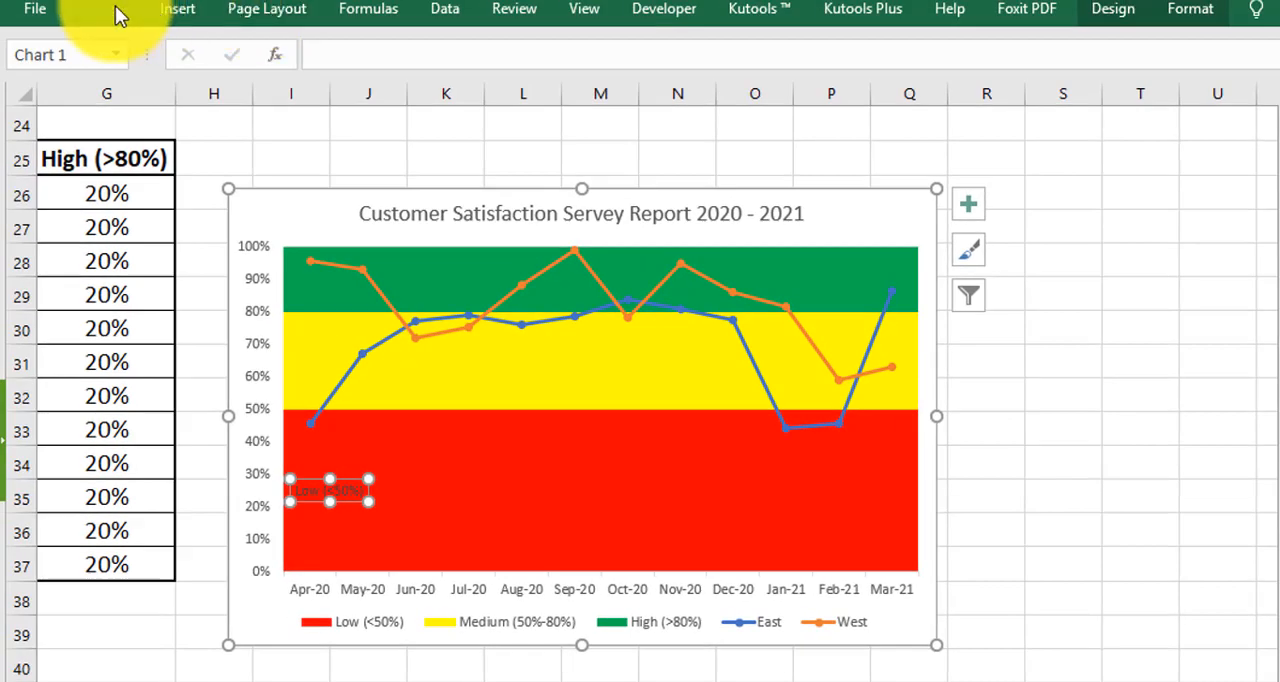
# Step: Increase the Low (<50%) data label's font size to 10.5
pyautogui.click(112, 10)
pyautogui.click(315, 53)
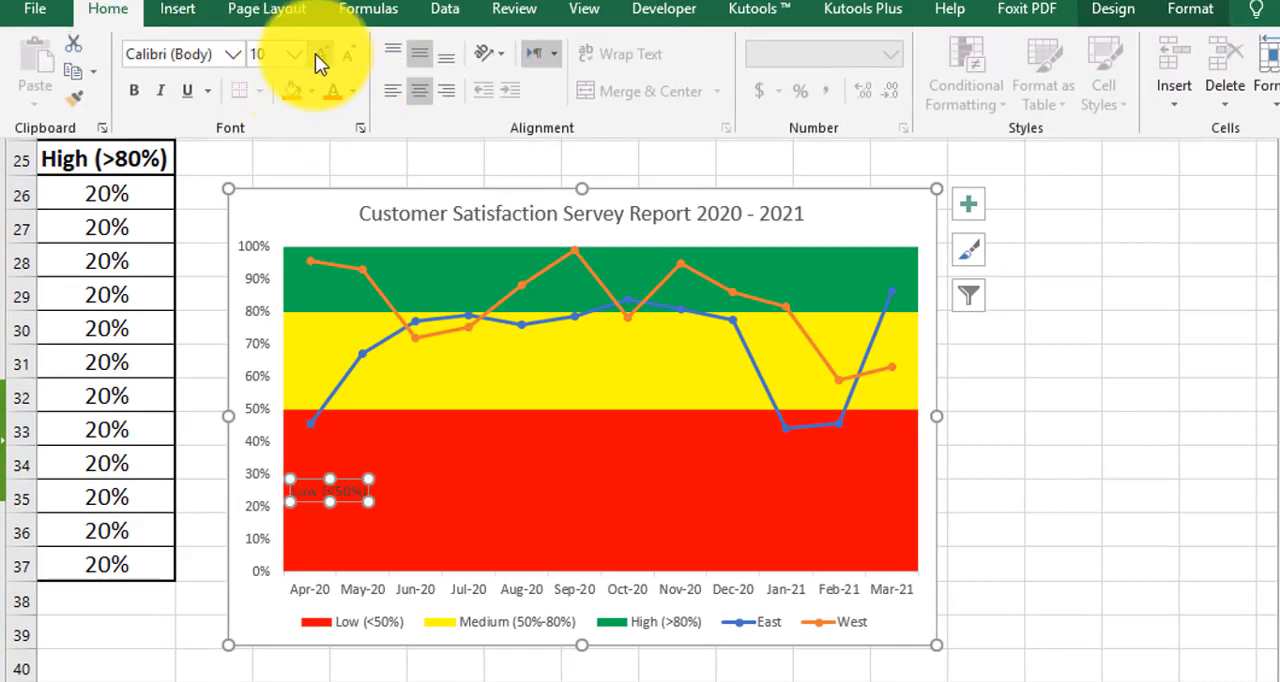
pyautogui.click(315, 53)
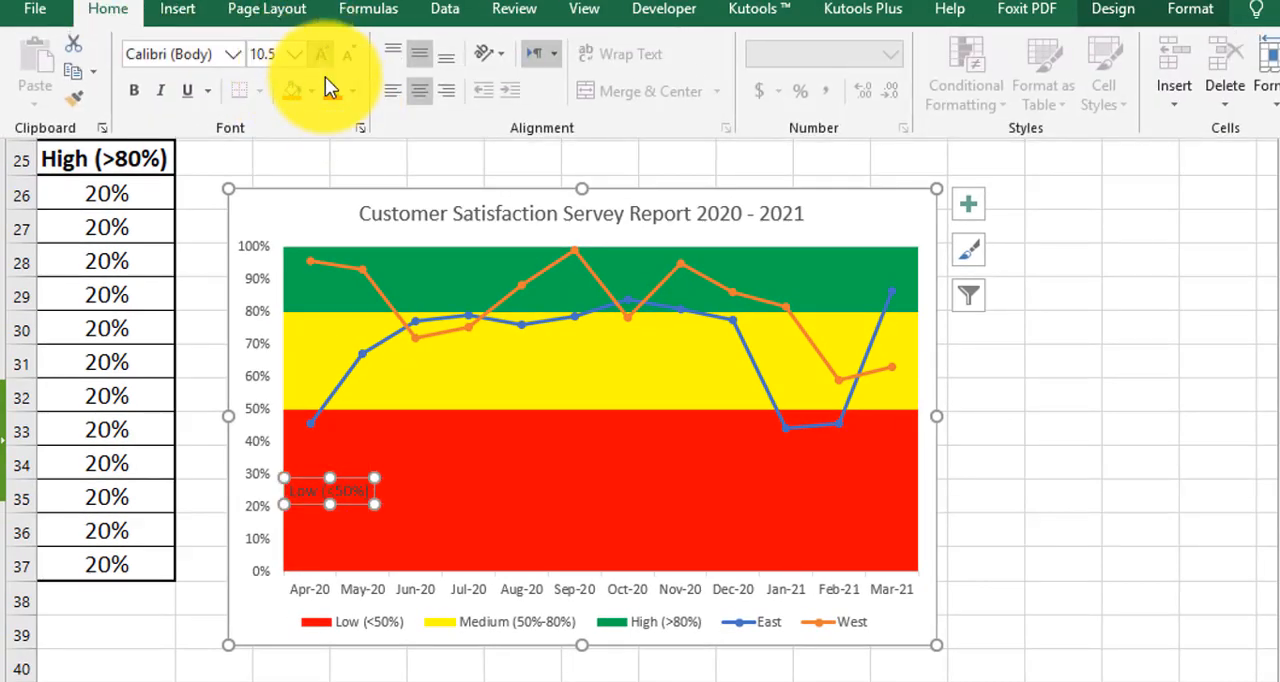
# Step: Apply the automatic fill and the automatic font colour to the Low (<50%) data label
pyautogui.click(311, 90)
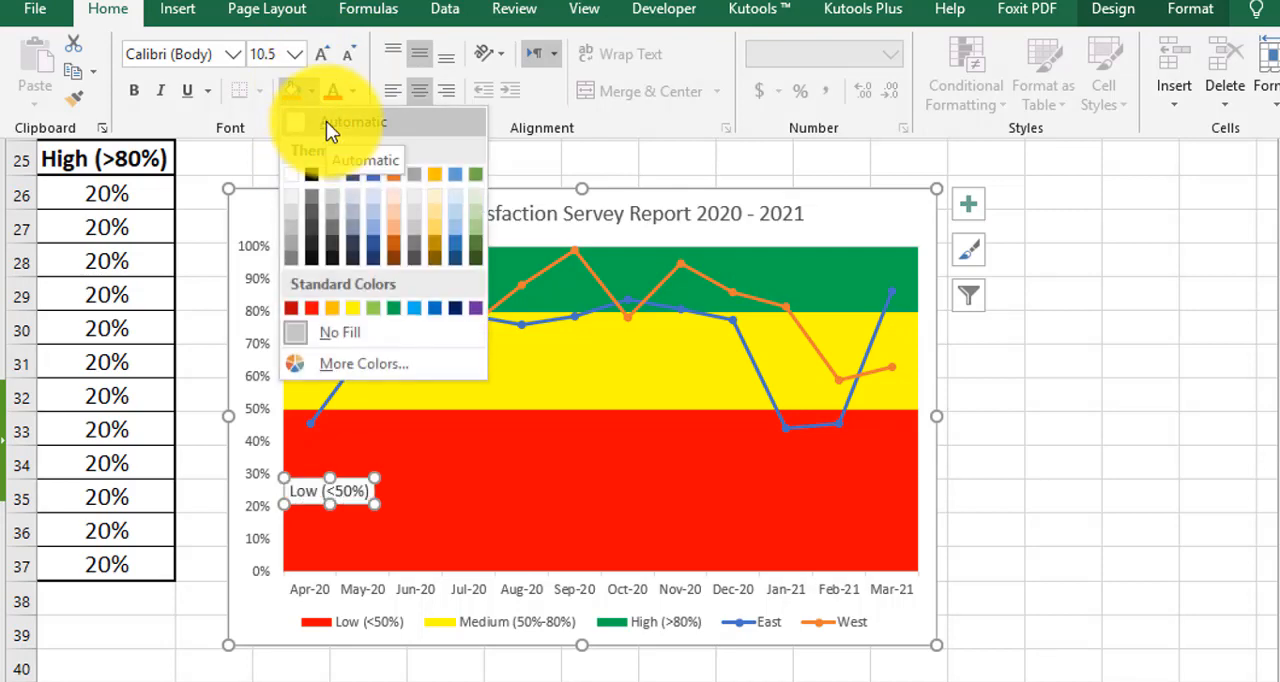
pyautogui.click(326, 121)
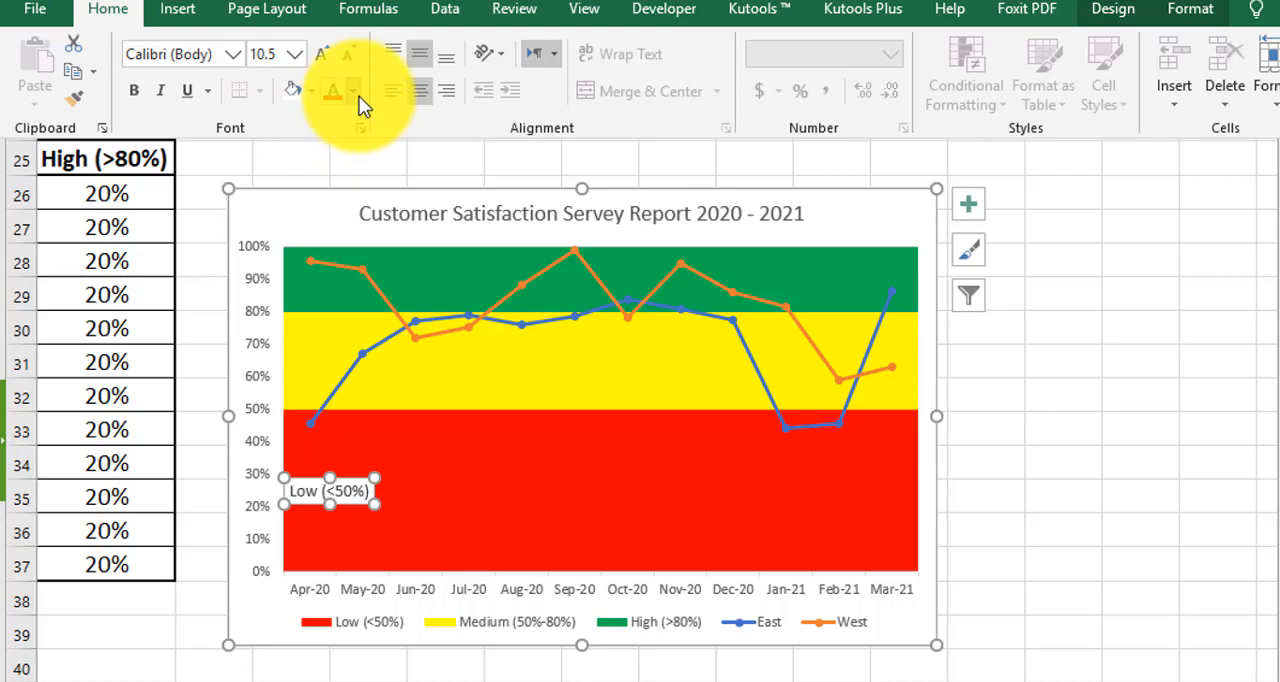
pyautogui.click(353, 91)
pyautogui.click(360, 119)
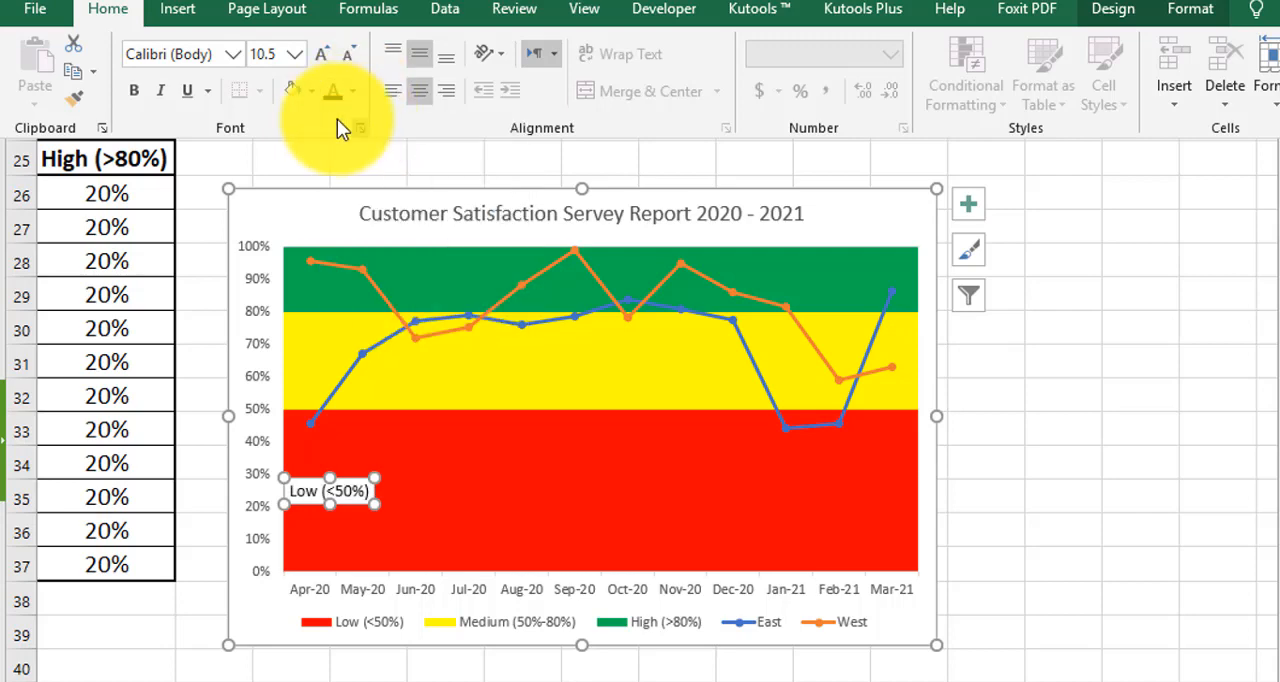
# Step: Make the Low (<50%) data label bold and shift it slightly further from the vertical axis
pyautogui.click(134, 90)
pyautogui.hotkey('ctrl', 'F1')
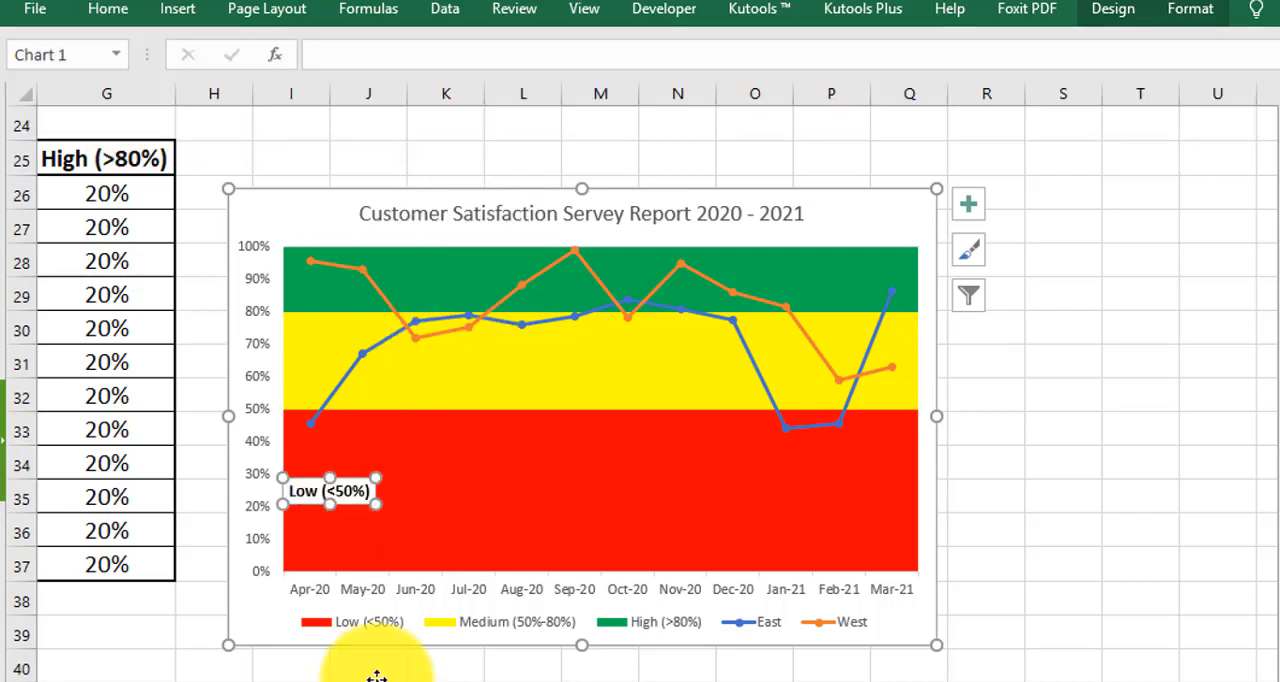
pyautogui.click(370, 665)
pyautogui.click(324, 490)
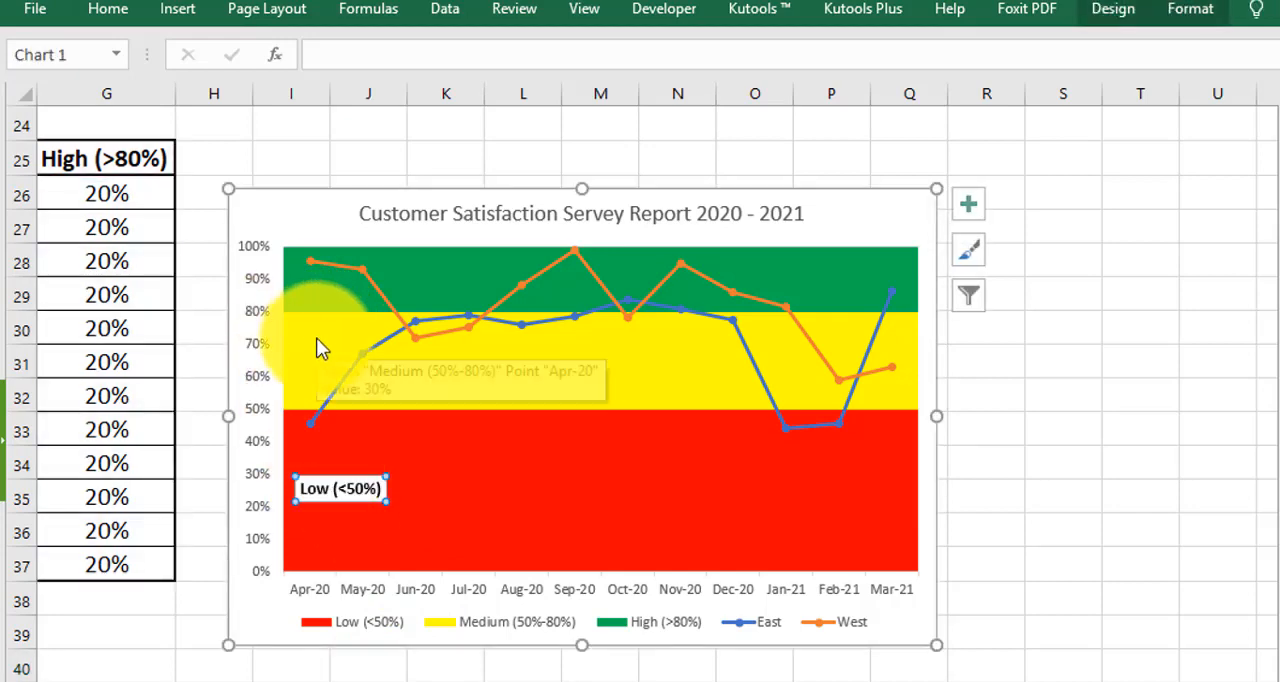
pyautogui.click(369, 487)
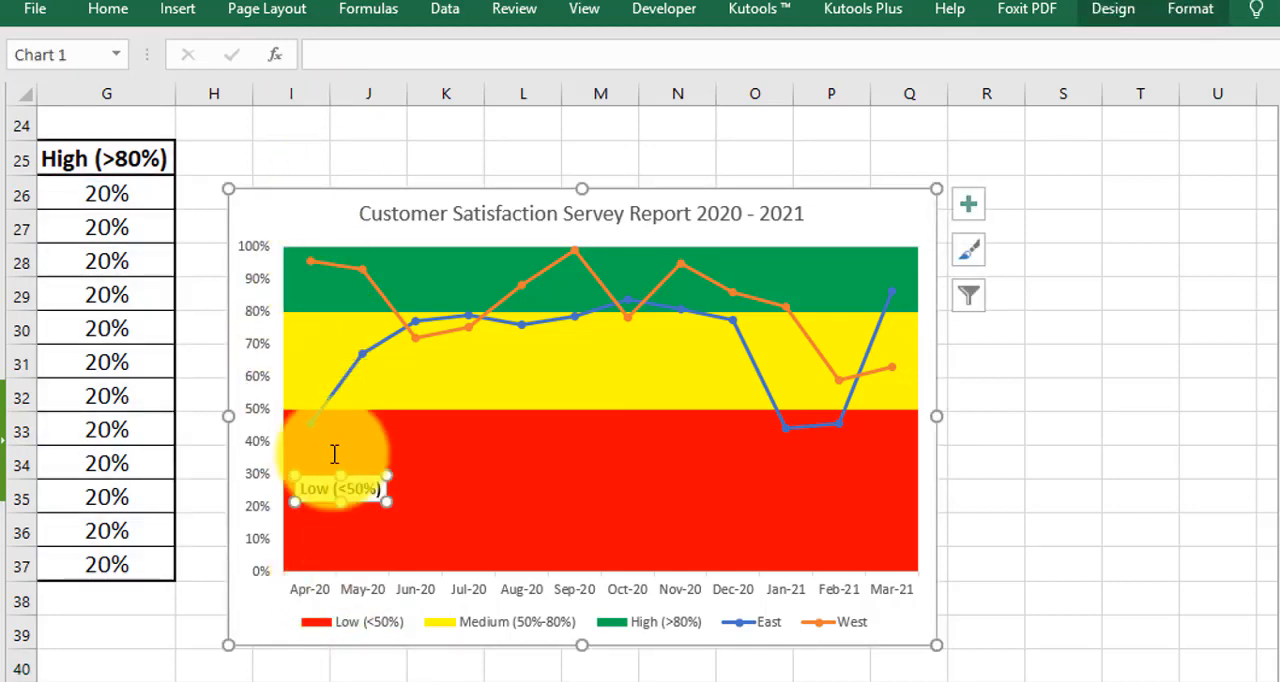
# Step: Set the Low (<50%) data label to white text with no fill and deselect the chart
pyautogui.click(107, 9)
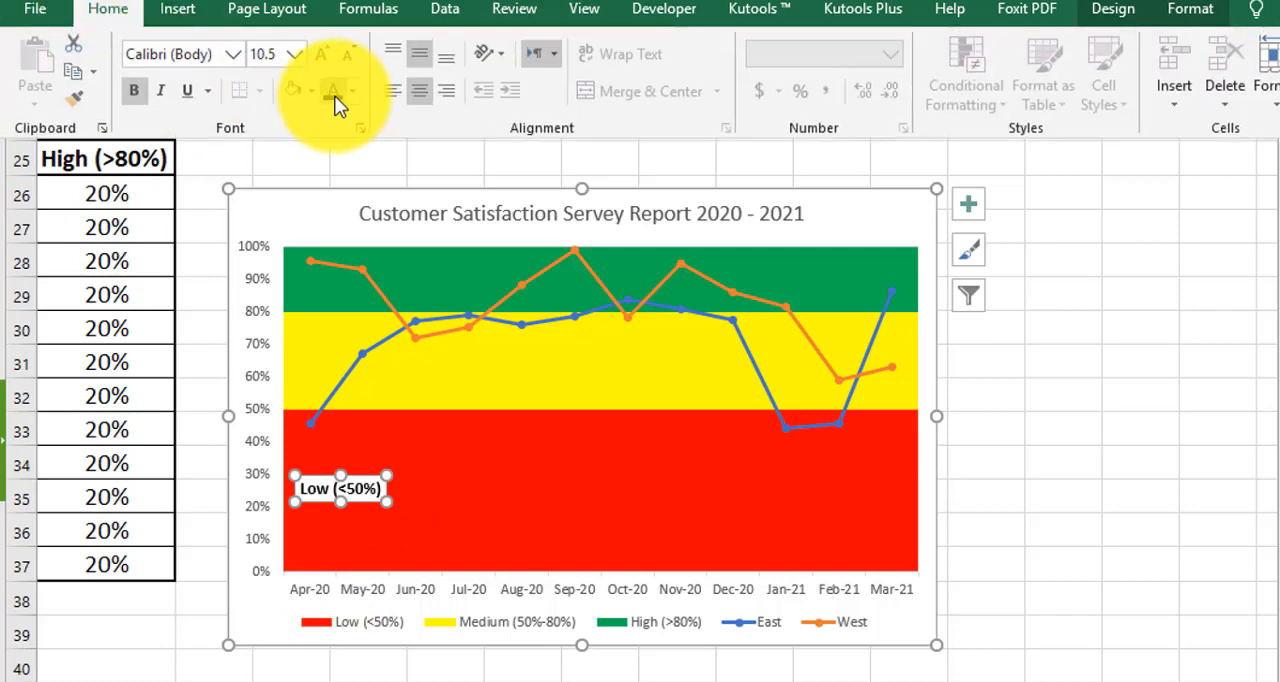
pyautogui.click(353, 91)
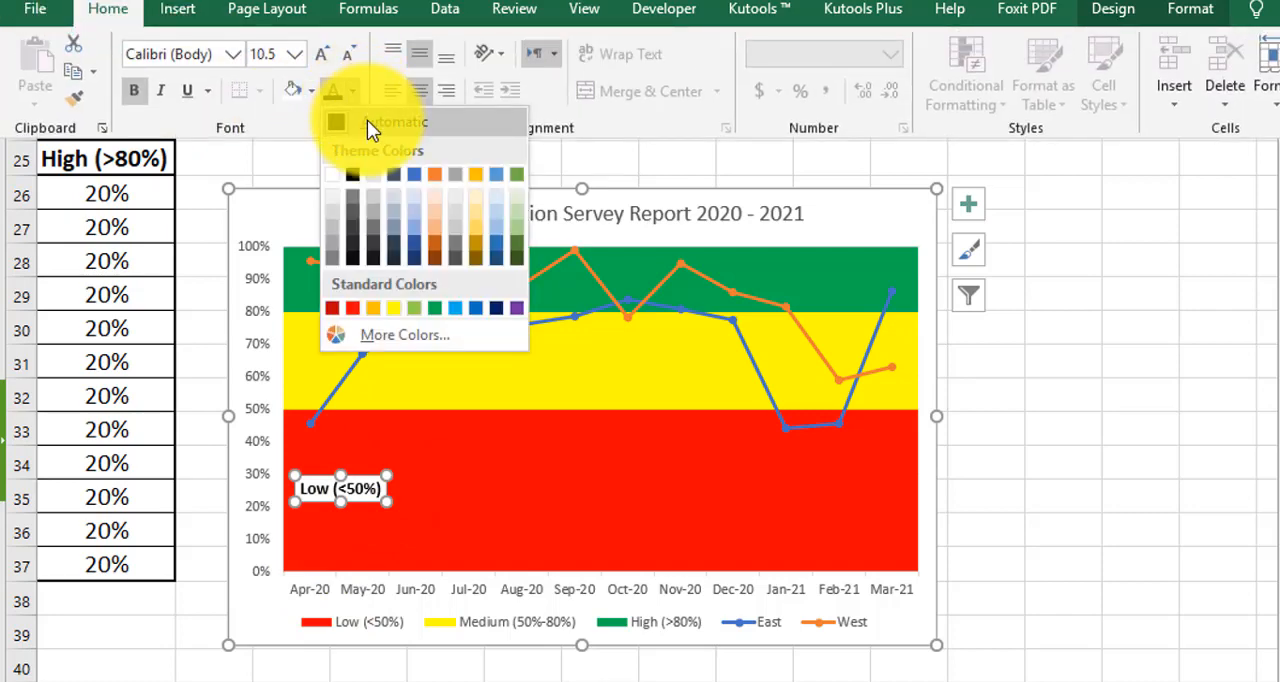
pyautogui.click(332, 175)
pyautogui.click(309, 90)
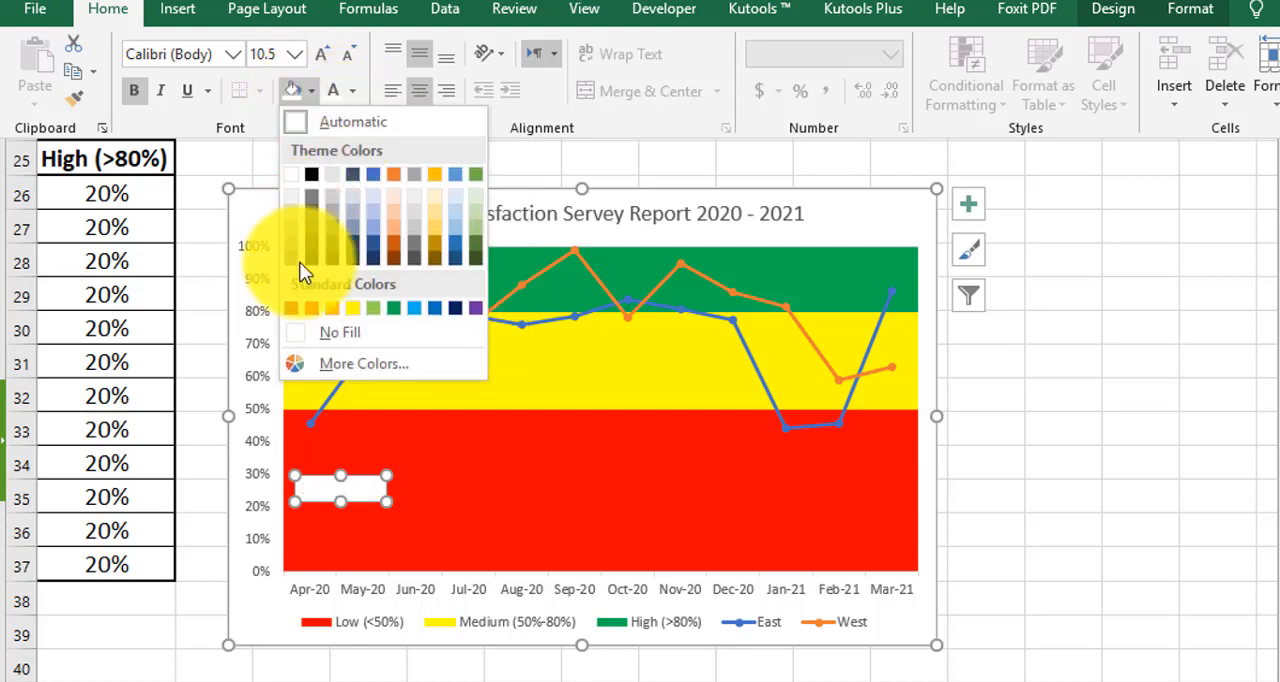
pyautogui.click(307, 333)
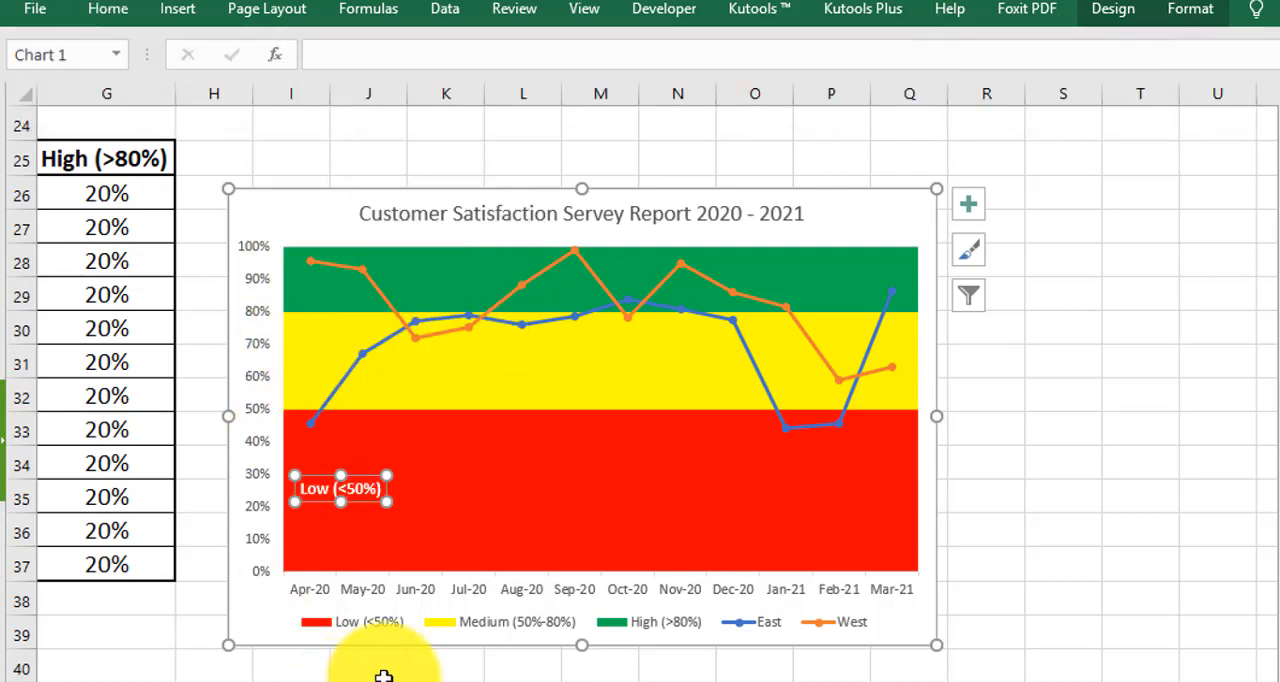
pyautogui.click(1062, 466)
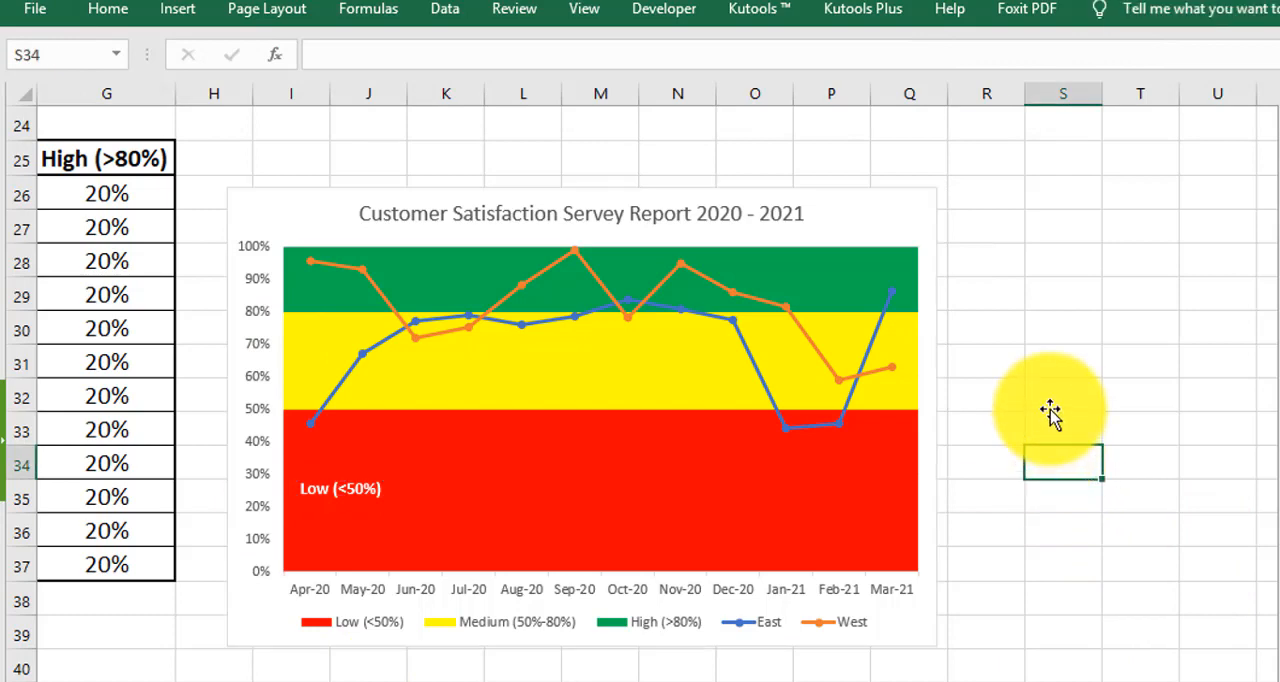